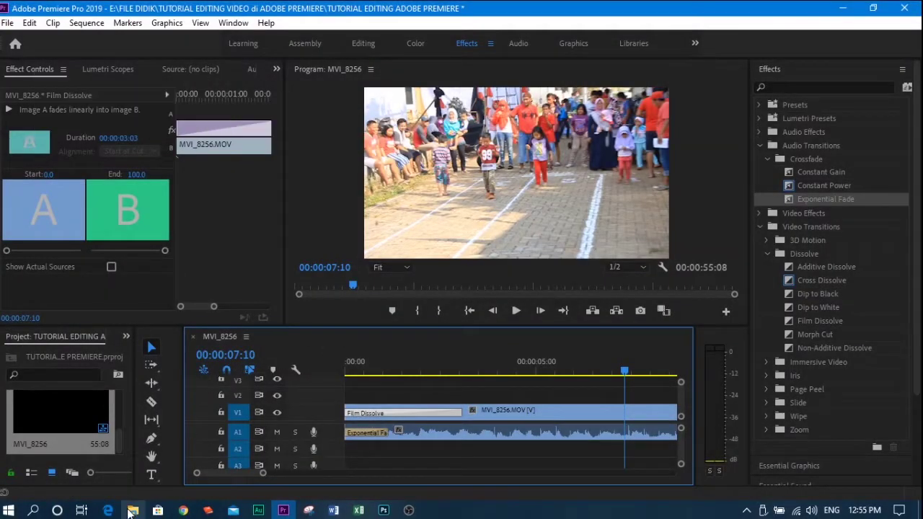
Import Holiday — PeriTune.mp3 from File Explorer's MUSIK folder into the Premiere project
click(132, 511)
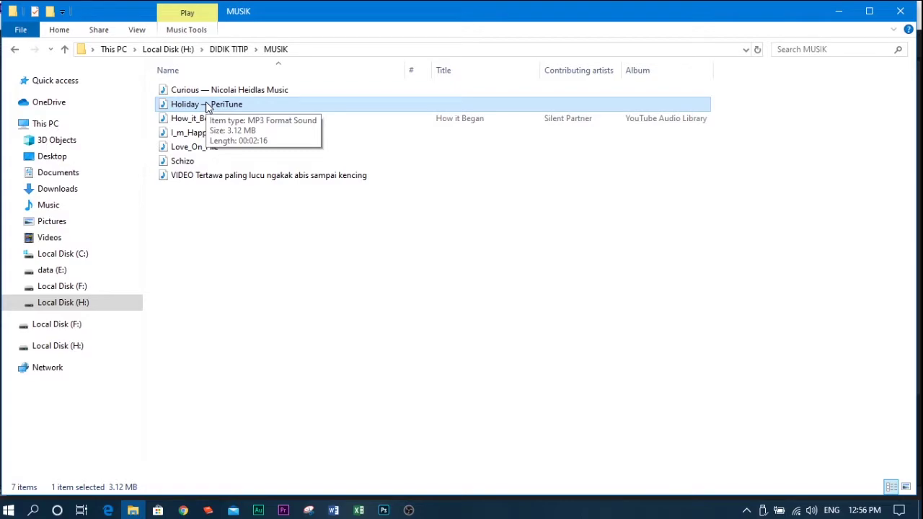
drag(207, 106, 285, 512)
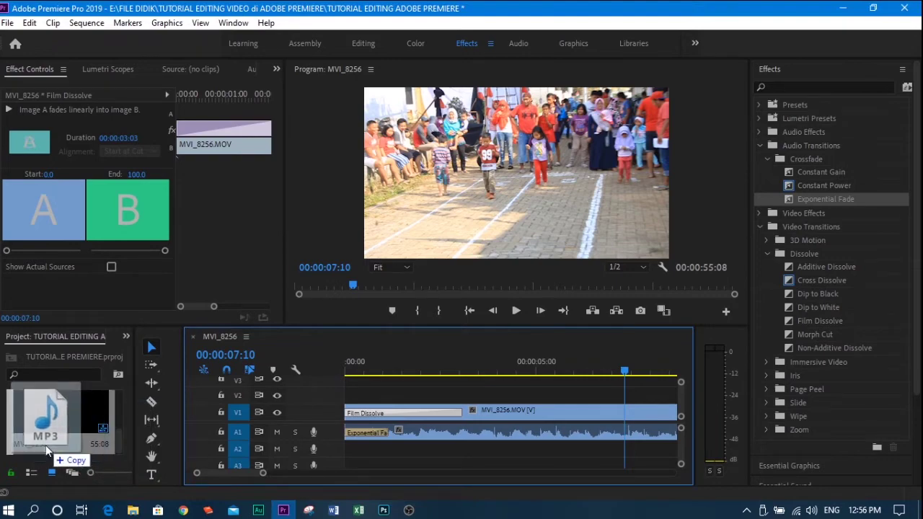
drag(285, 513, 46, 443)
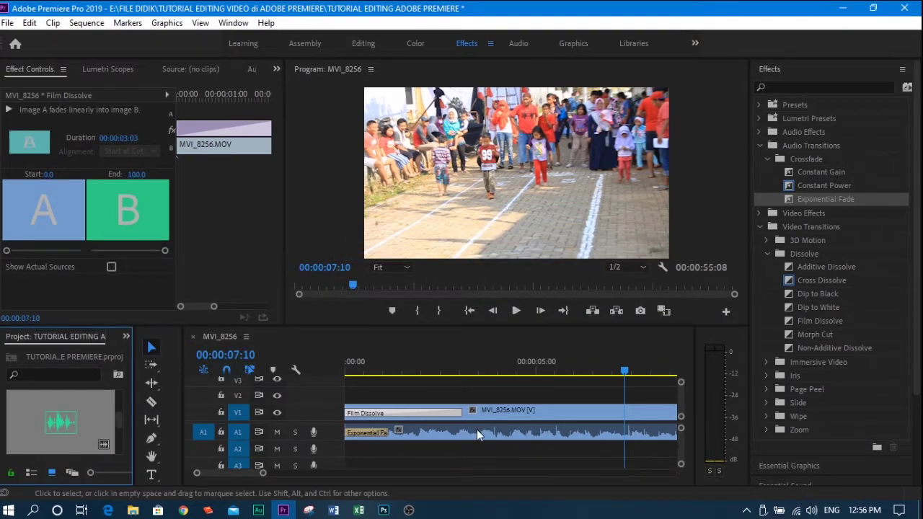
Place Holiday — PeriTune on track A2 with an Exponential Fade at its start, and play it back
drag(62, 424, 353, 449)
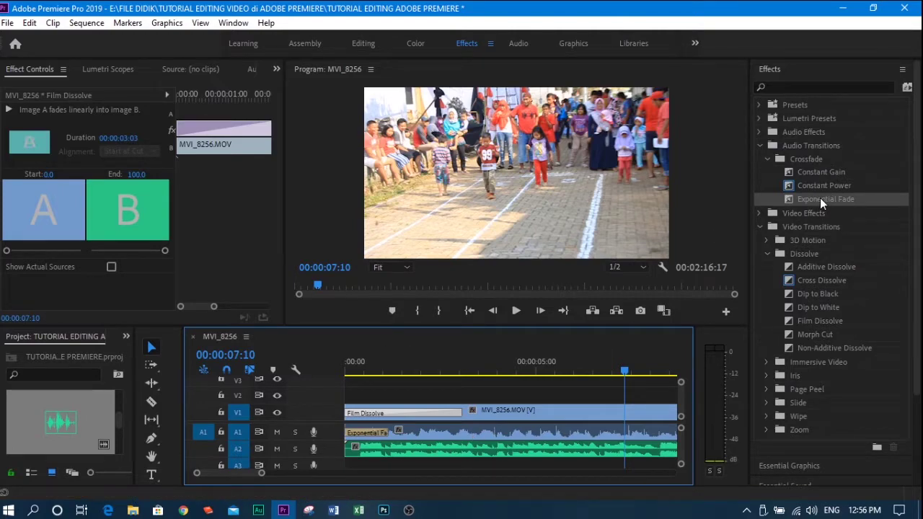
drag(820, 197, 366, 447)
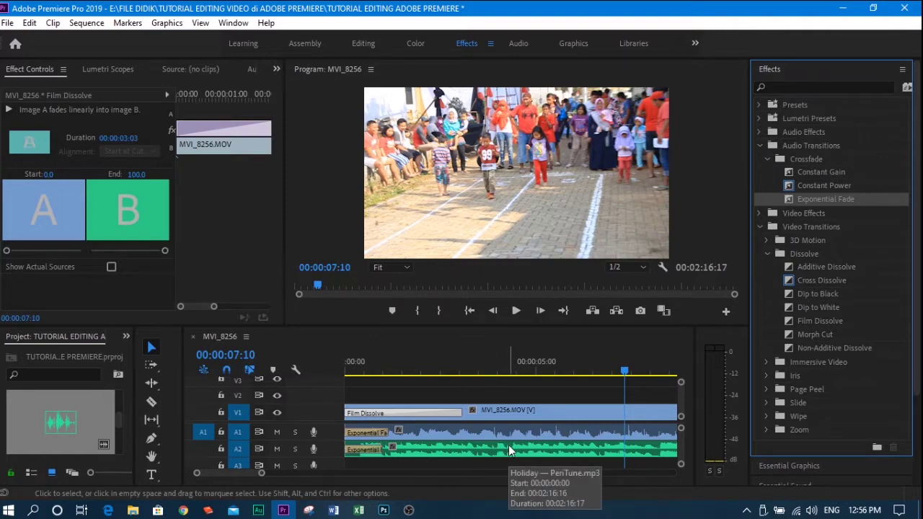
drag(625, 368, 300, 401)
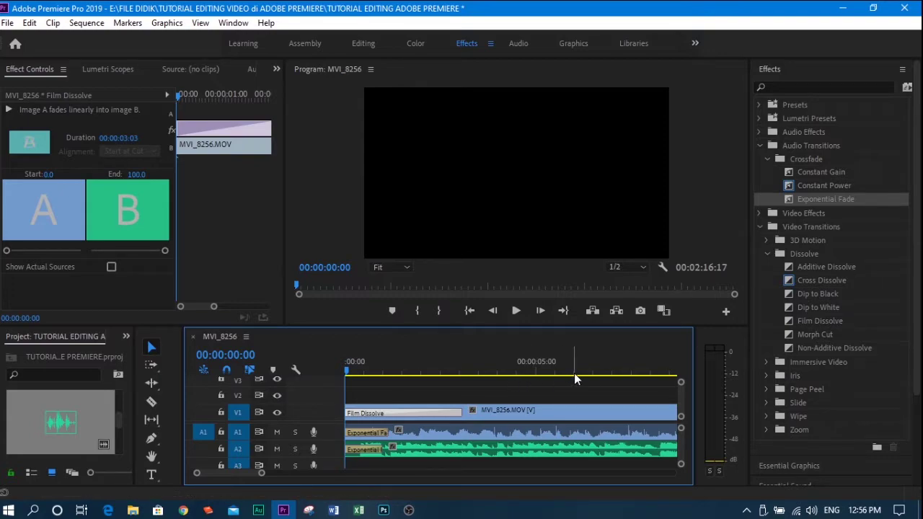
key(space)
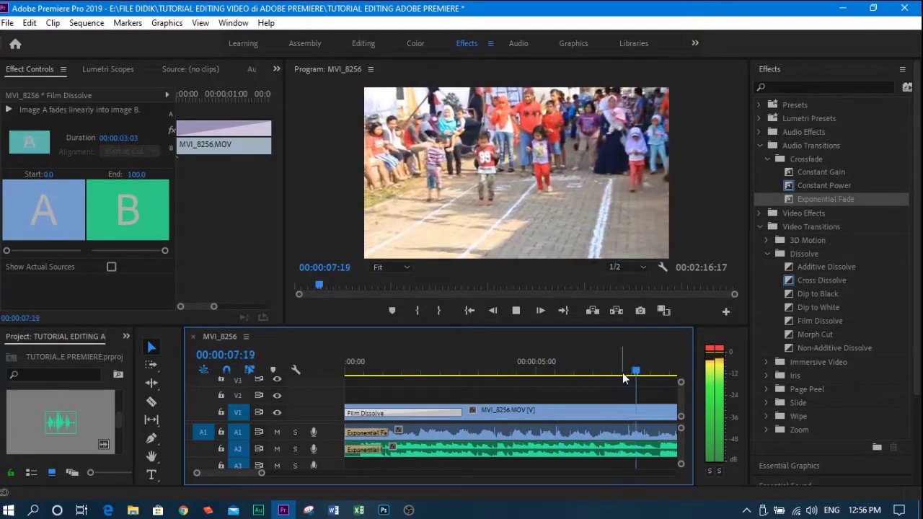
key(space)
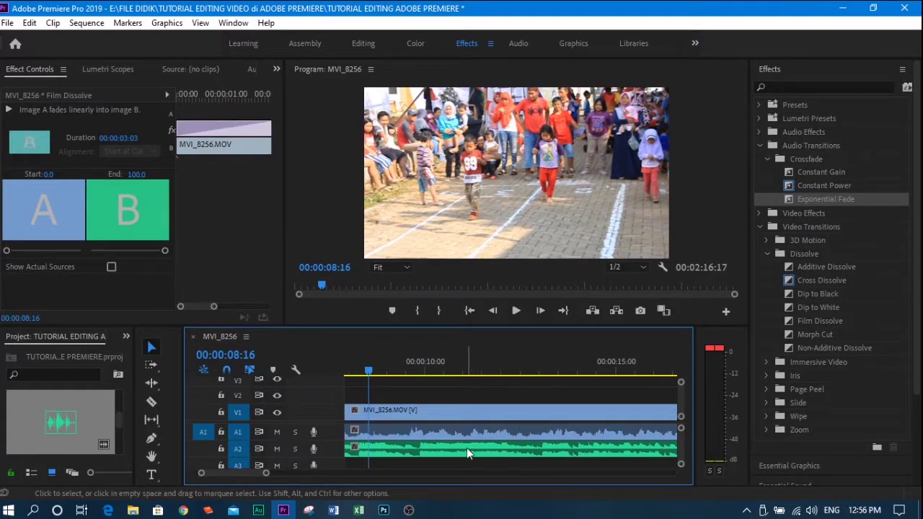
Lower the Holiday clip's audio gain by -5 dB and play it back to check
click(467, 448)
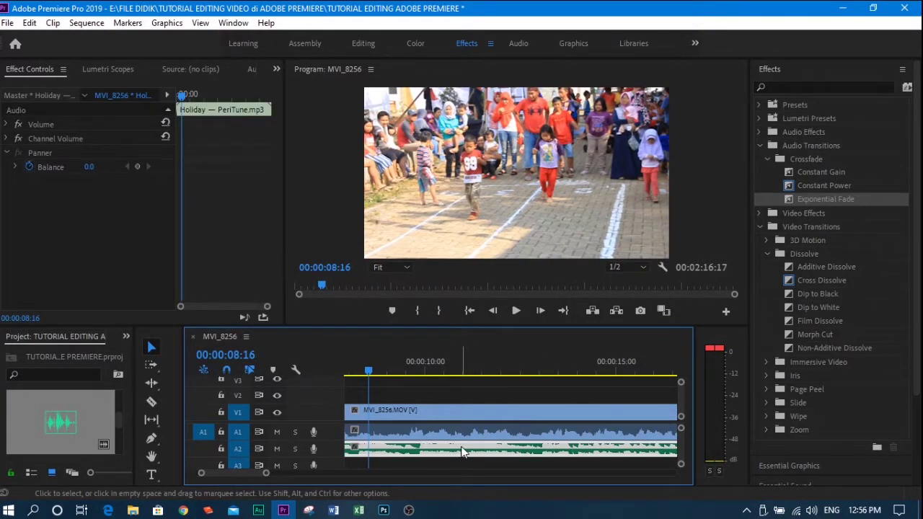
right_click(462, 451)
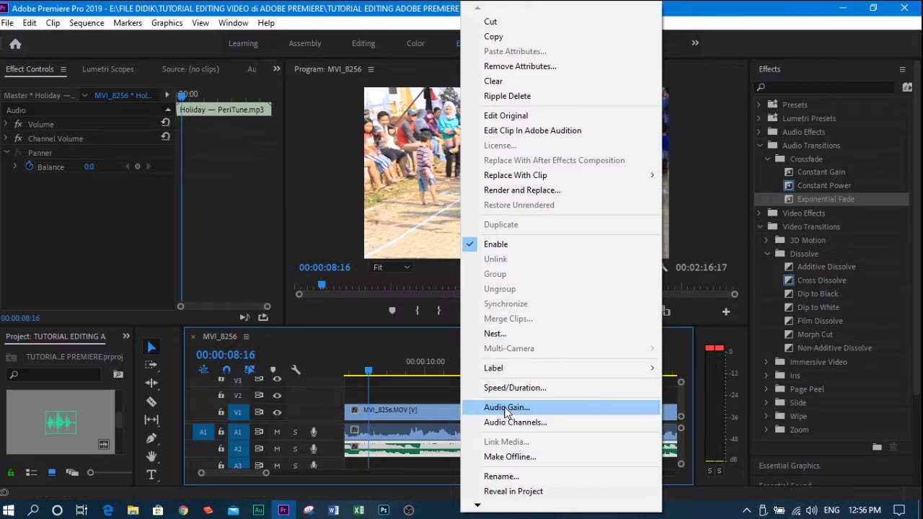
click(505, 408)
text(-5)
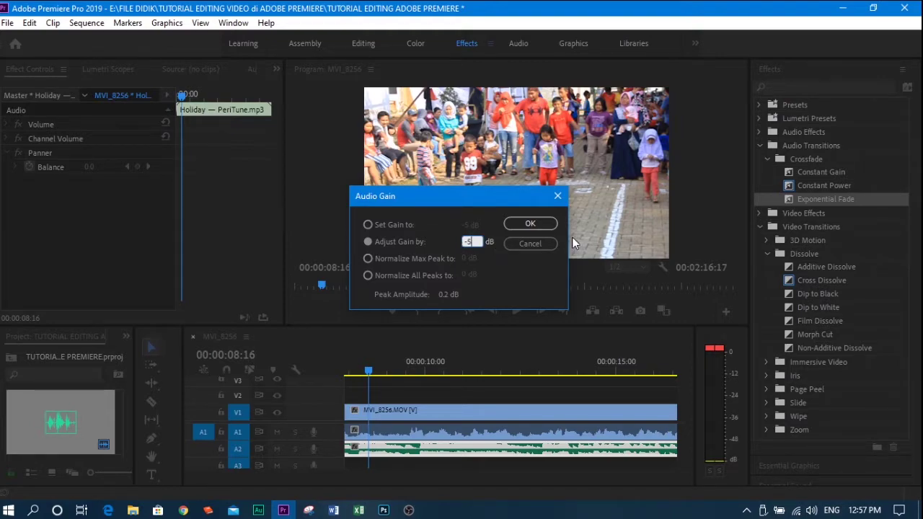
click(542, 227)
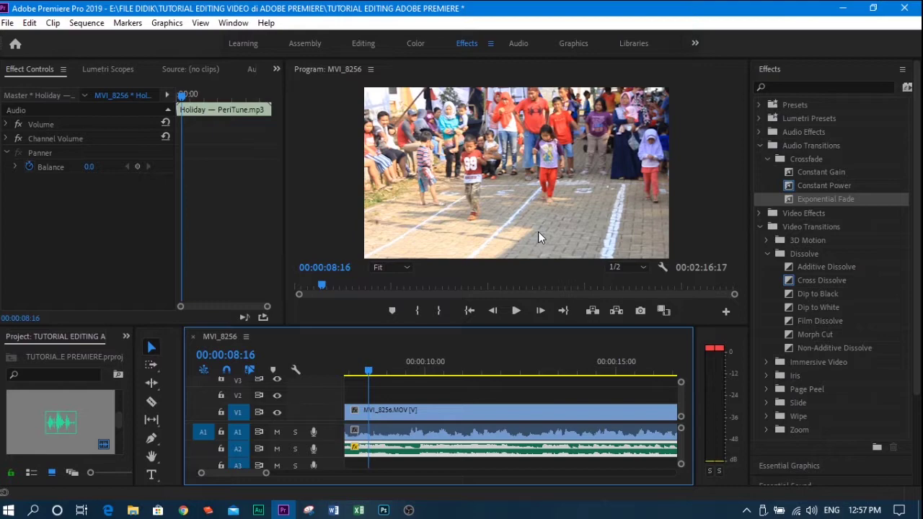
key(space)
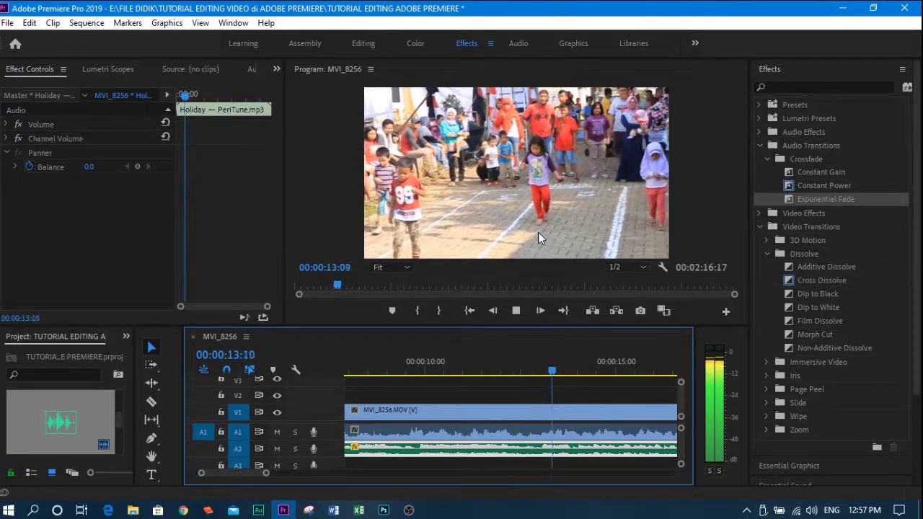
key(space)
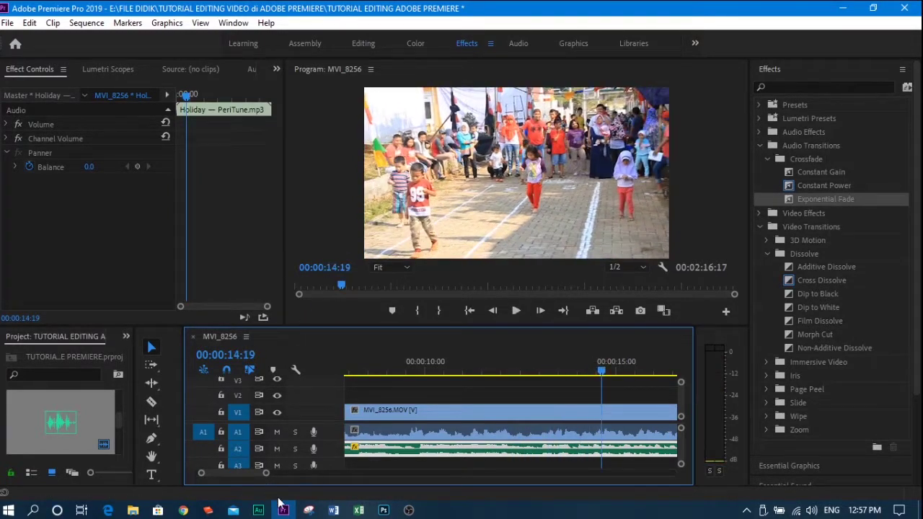
Highlight the next checklist step 'Beri Tulisan' in Word, then return to Premiere
click(334, 510)
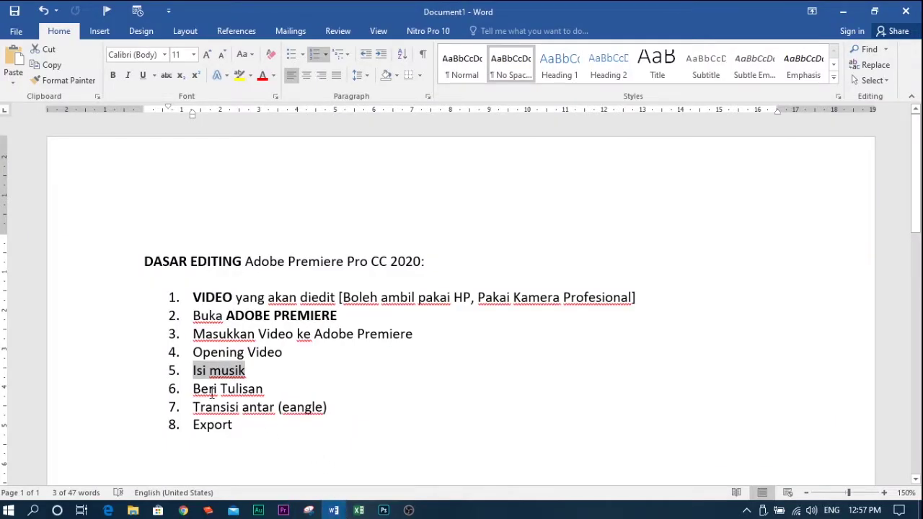
drag(194, 390, 266, 391)
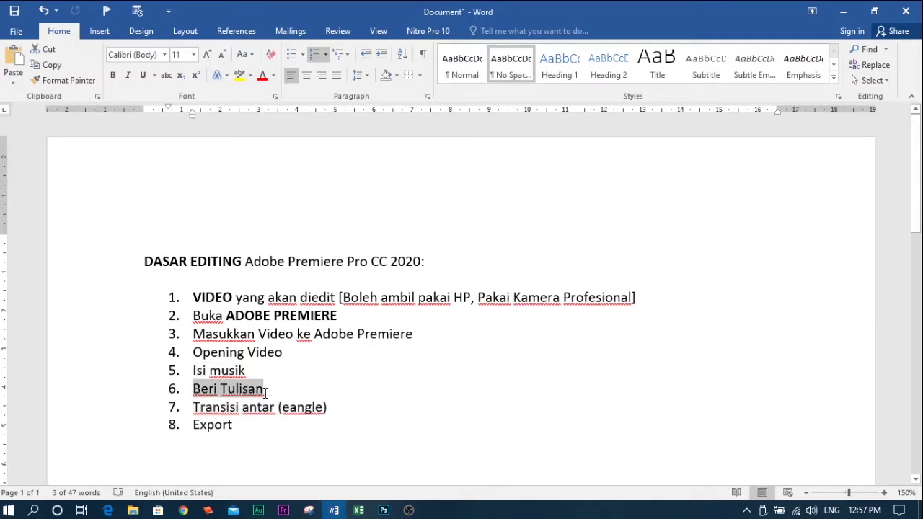
click(283, 510)
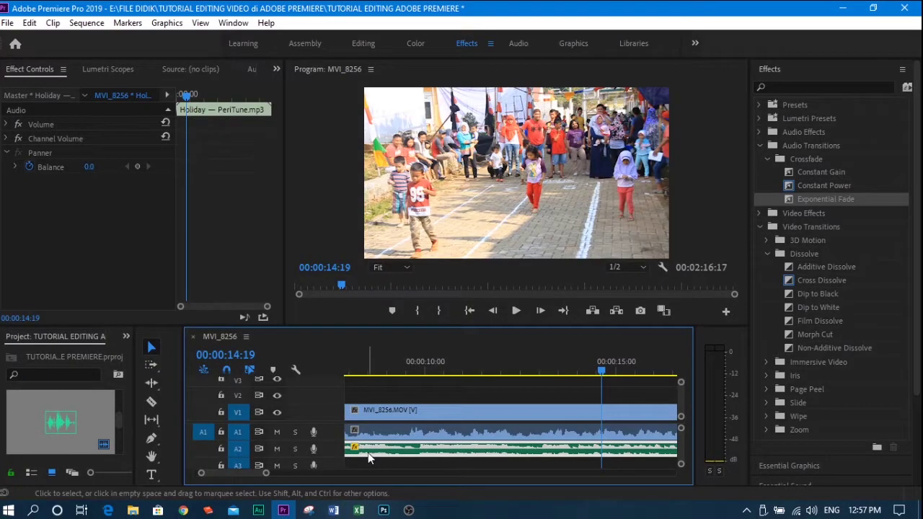
Create a Type-tool title reading 'Lomba 17 Agustus 2019' at 00:00:08:12 over the footage
drag(605, 376, 362, 378)
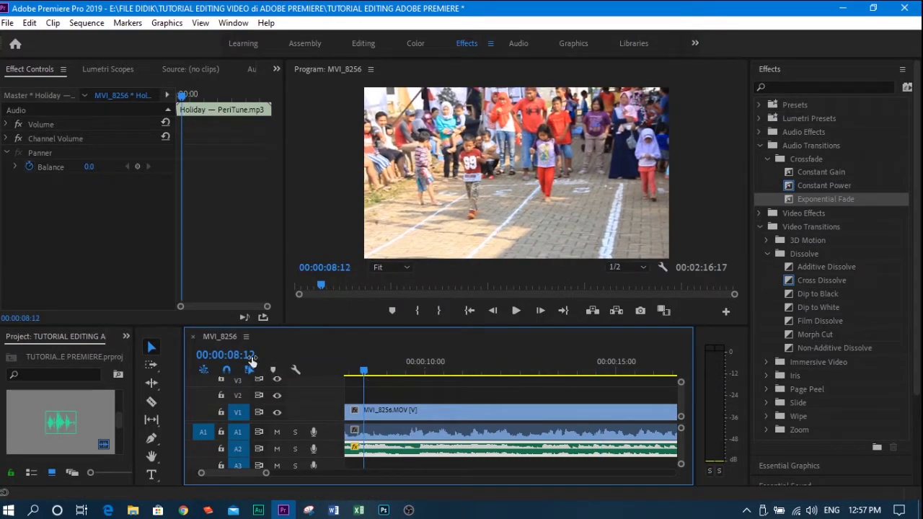
click(153, 474)
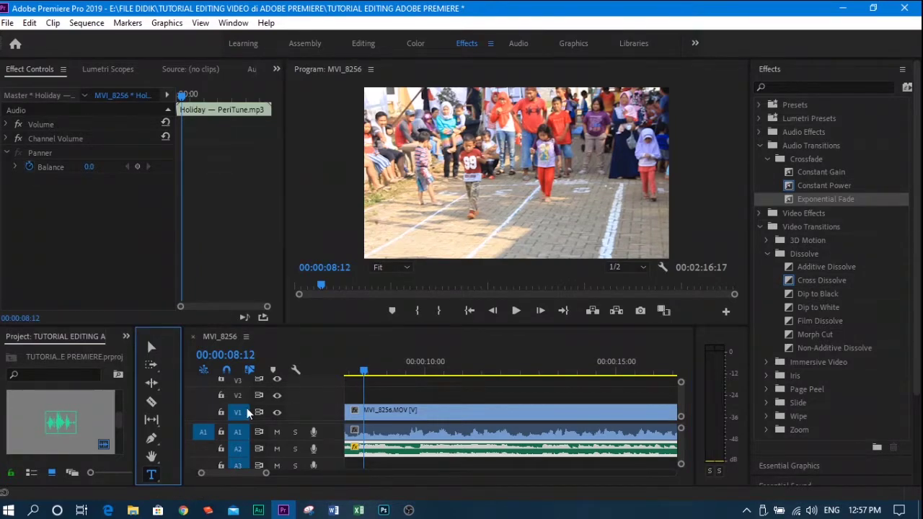
click(390, 188)
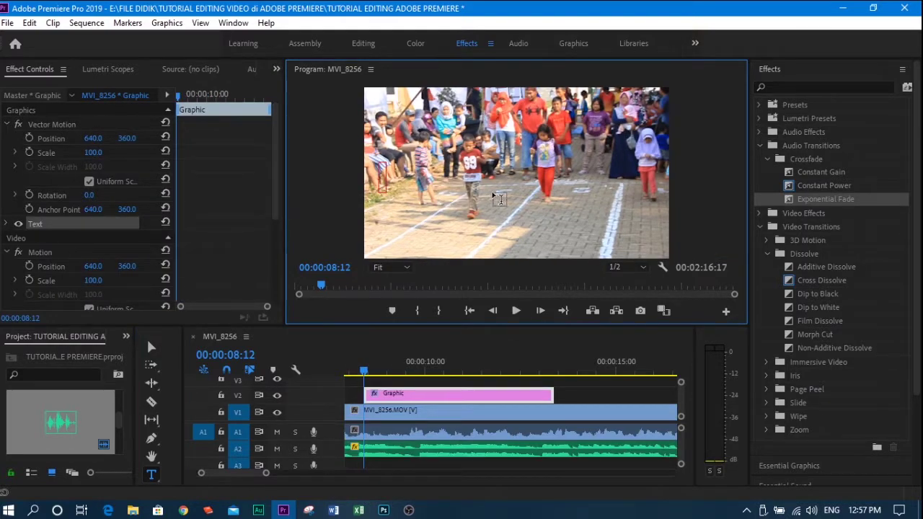
text(LOM)
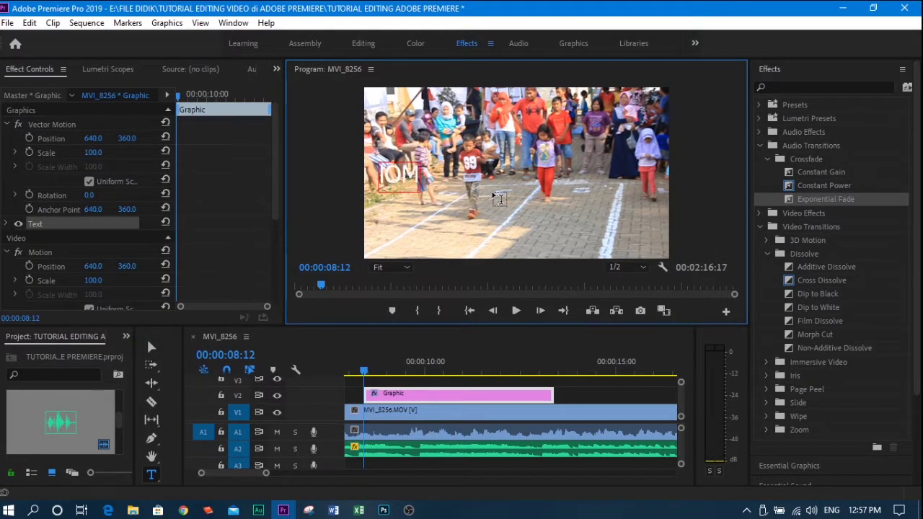
text(BA)
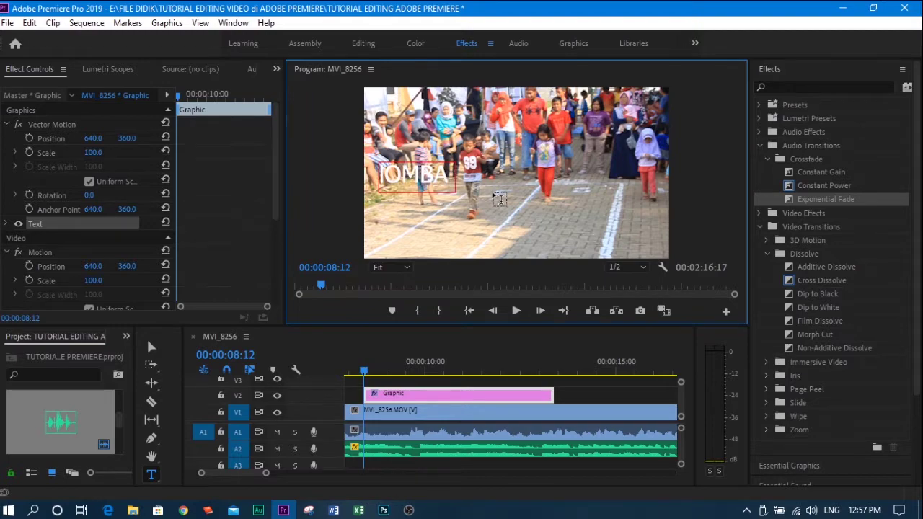
key(ctrl+a)
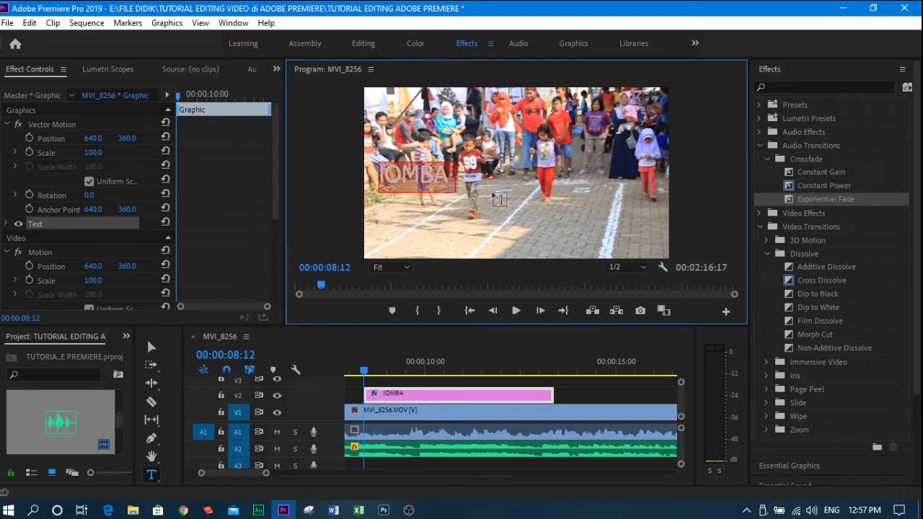
text(Lomba)
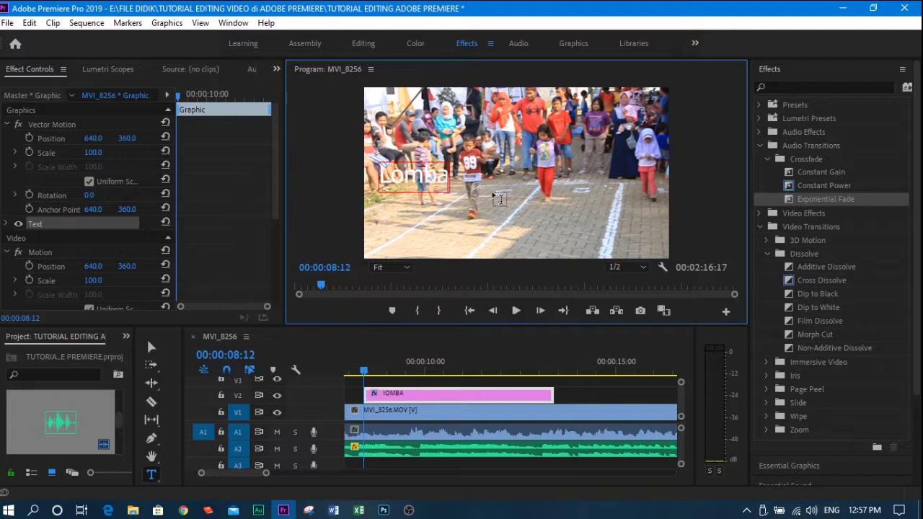
text( 17 A)
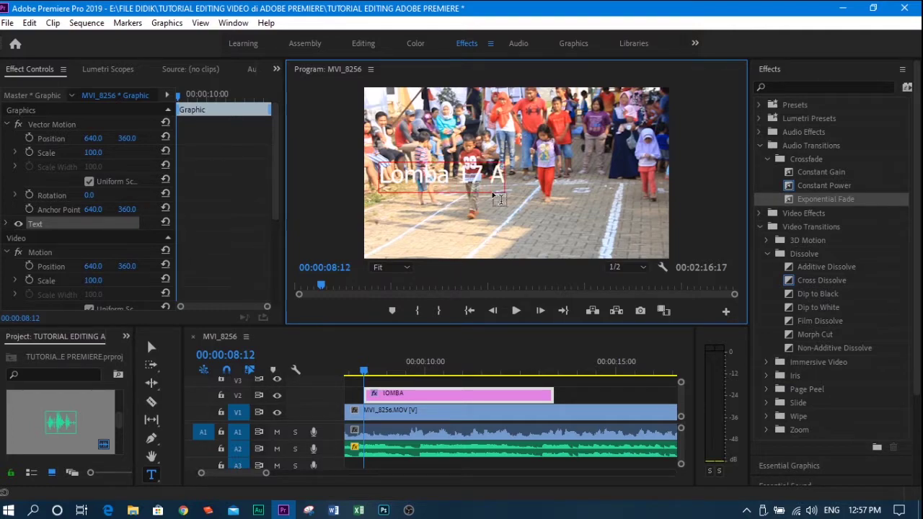
text(gustus)
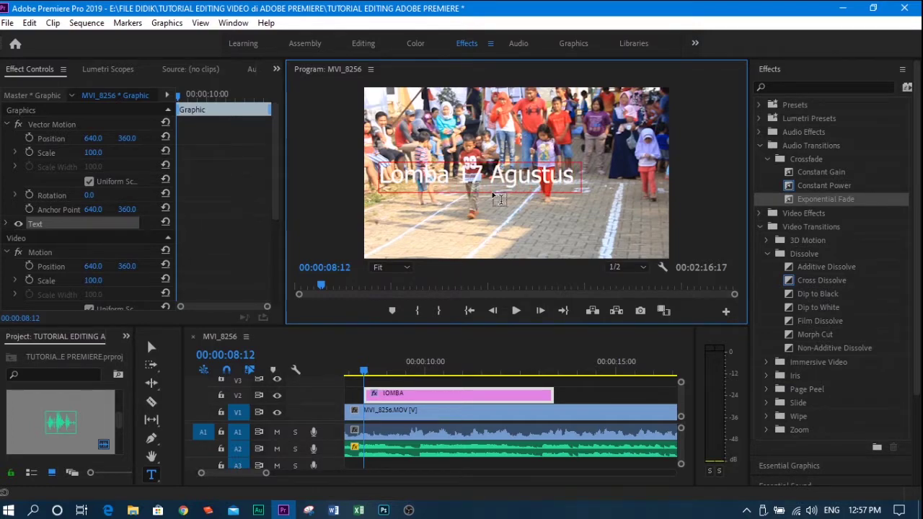
text( 2019)
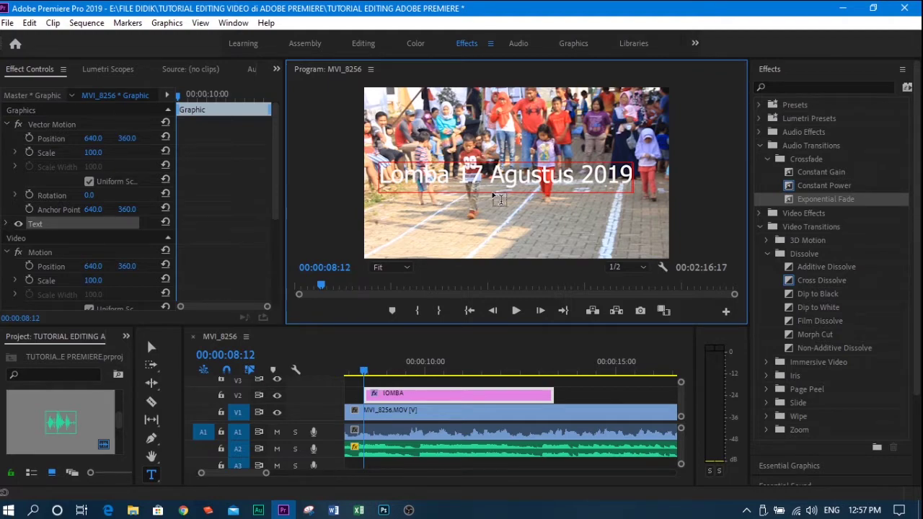
key(ctrl+a)
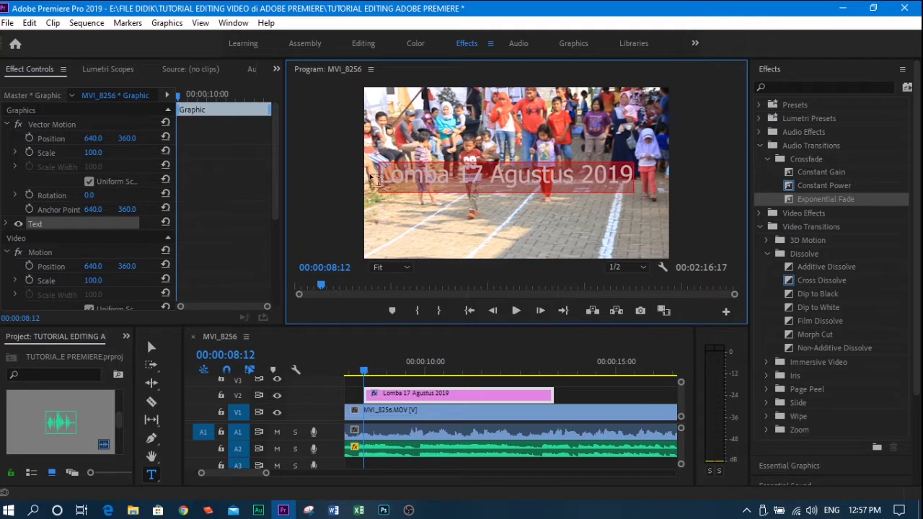
key(Escape)
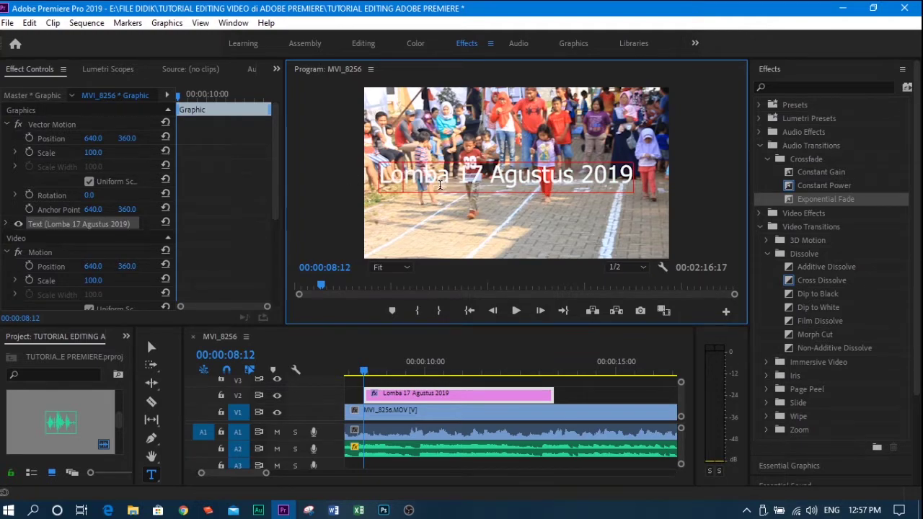
key(ctrl+a)
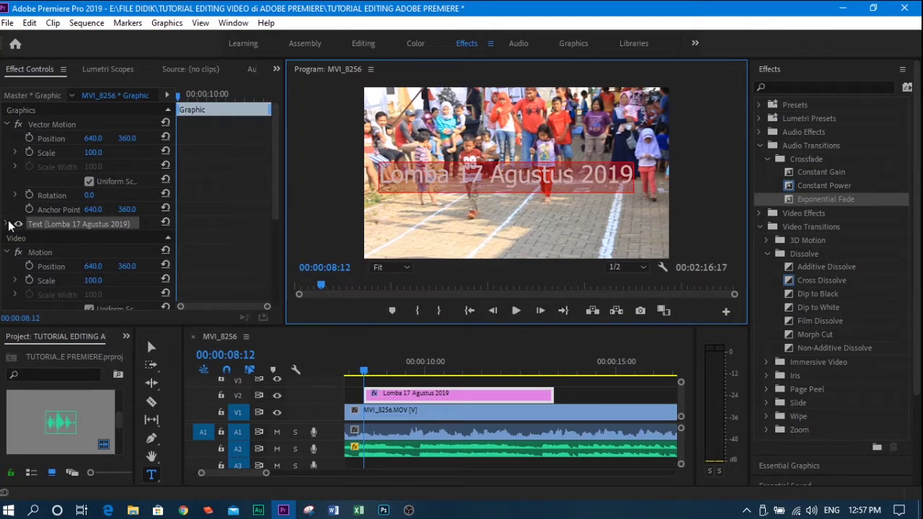
Set the title's Fill colour to pure red in Effect Controls
click(7, 224)
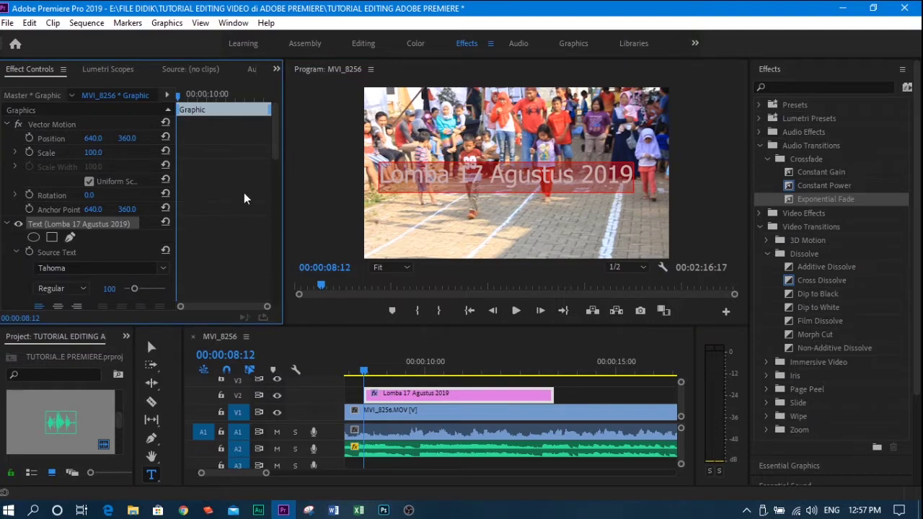
scroll(244, 192, down, 2)
scroll(243, 193, down, 2)
scroll(244, 193, down, 1)
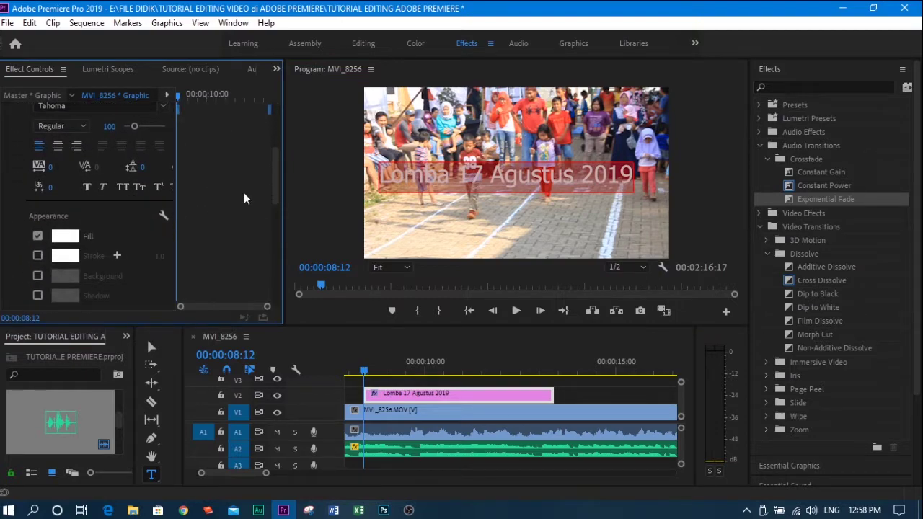
click(65, 238)
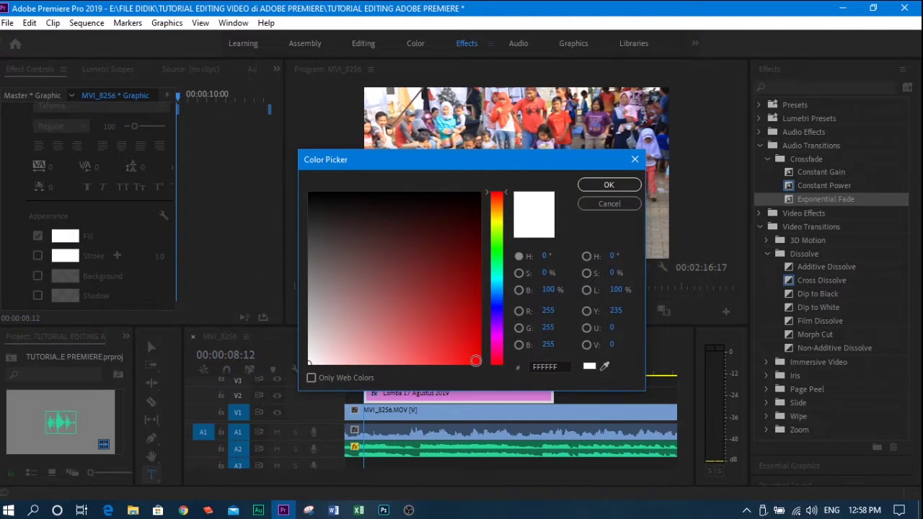
click(481, 365)
click(608, 185)
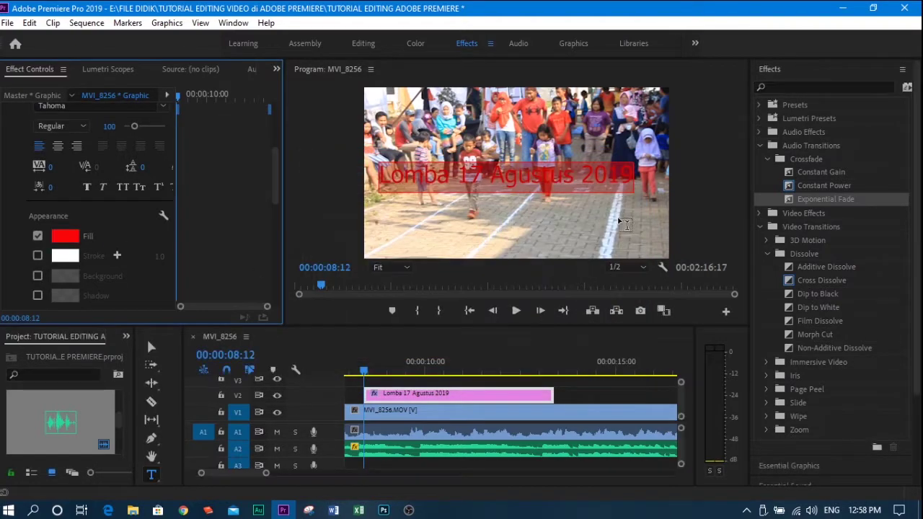
Enable a white Stroke on the title and widen it to about 20
click(38, 256)
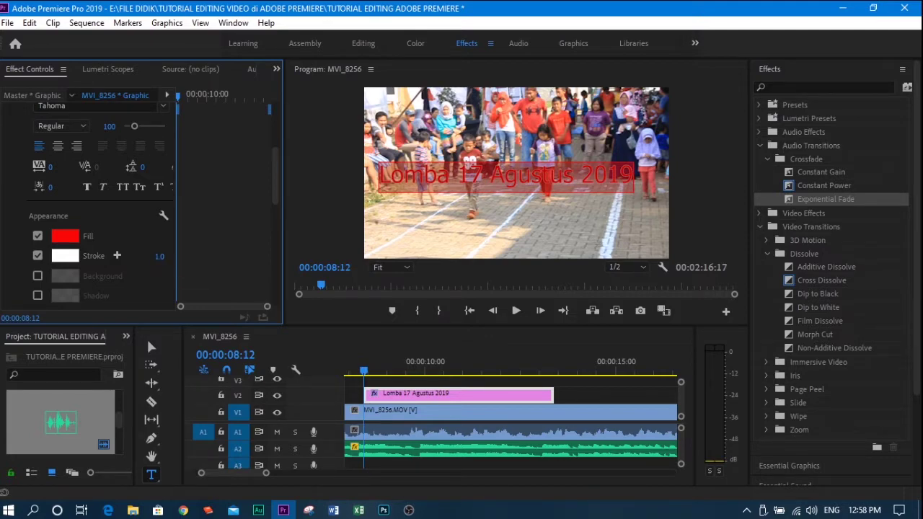
drag(160, 256, 186, 256)
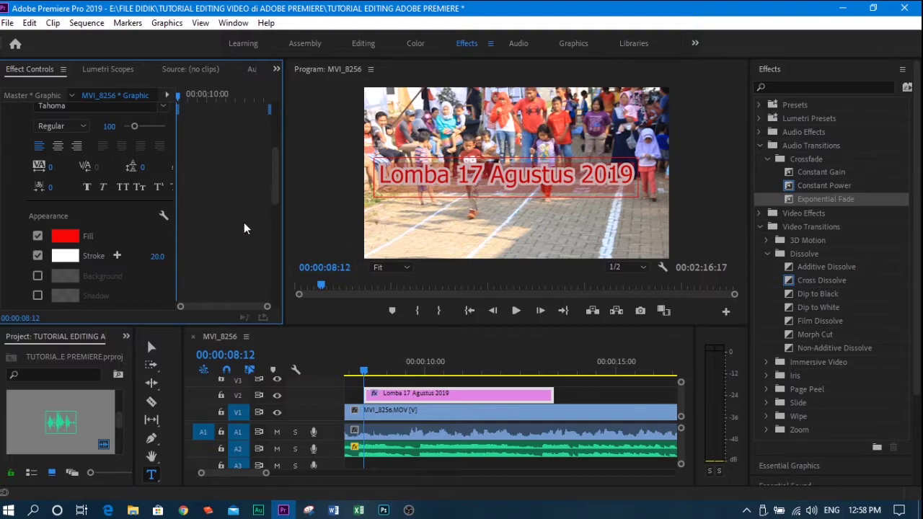
scroll(243, 222, up, 3)
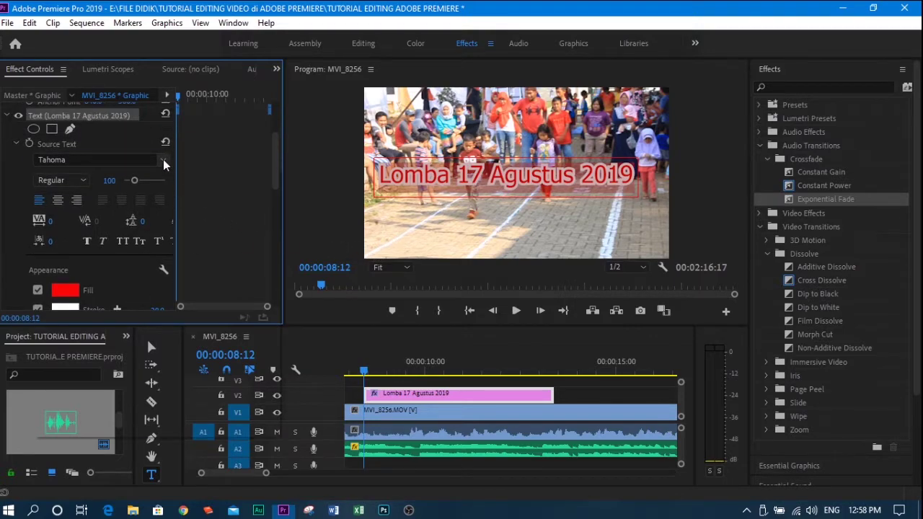
Set the title to Tw Cen MT Condensed Extra Bold, enlarge it and move it lower
click(163, 160)
click(226, 307)
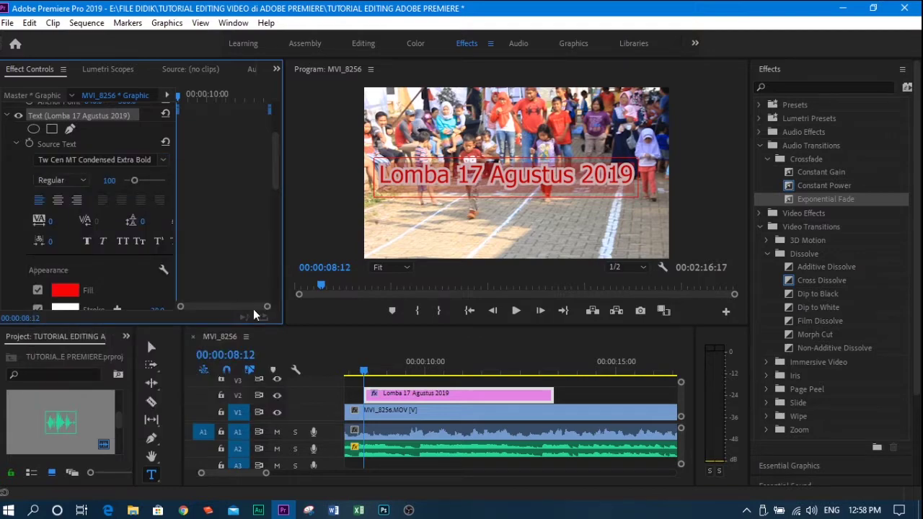
click(151, 348)
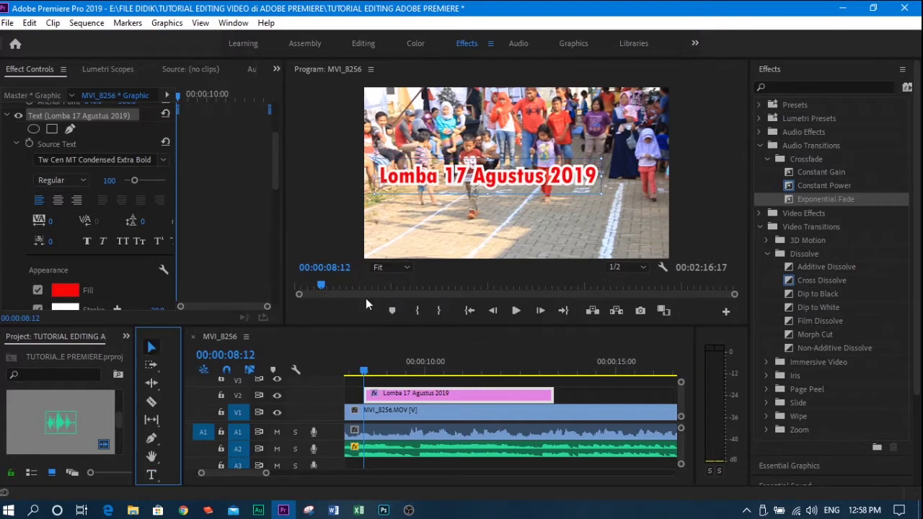
drag(603, 193, 613, 202)
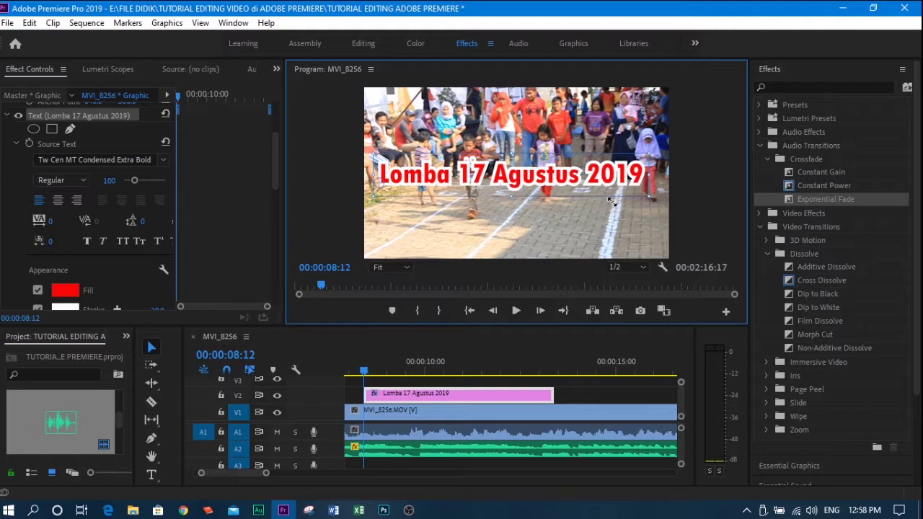
drag(569, 180, 561, 225)
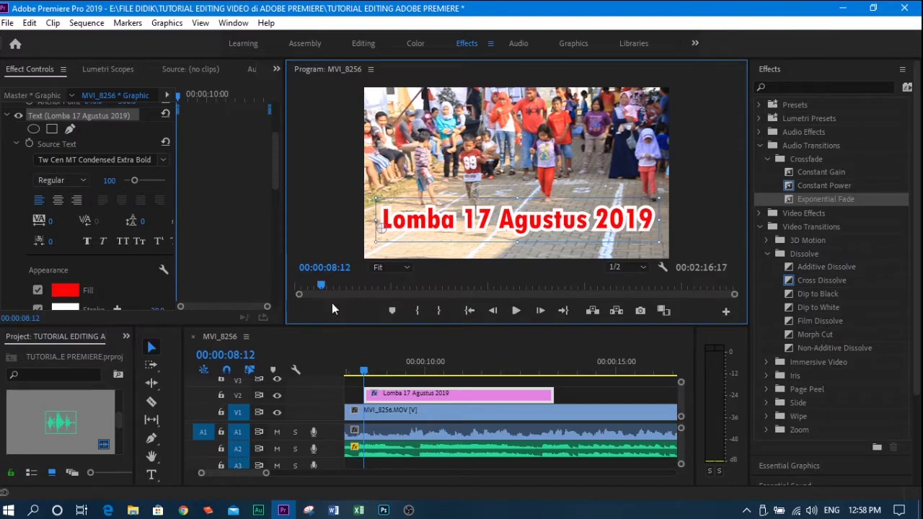
click(308, 237)
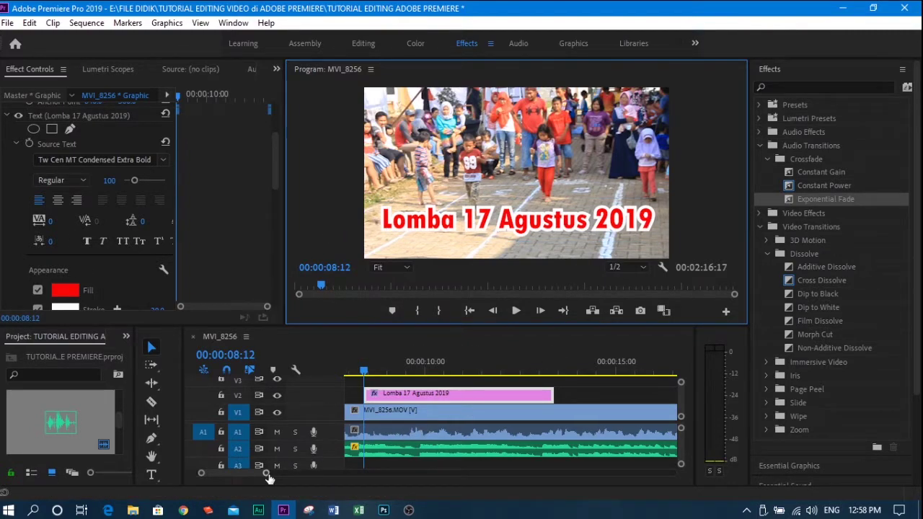
drag(266, 473, 363, 473)
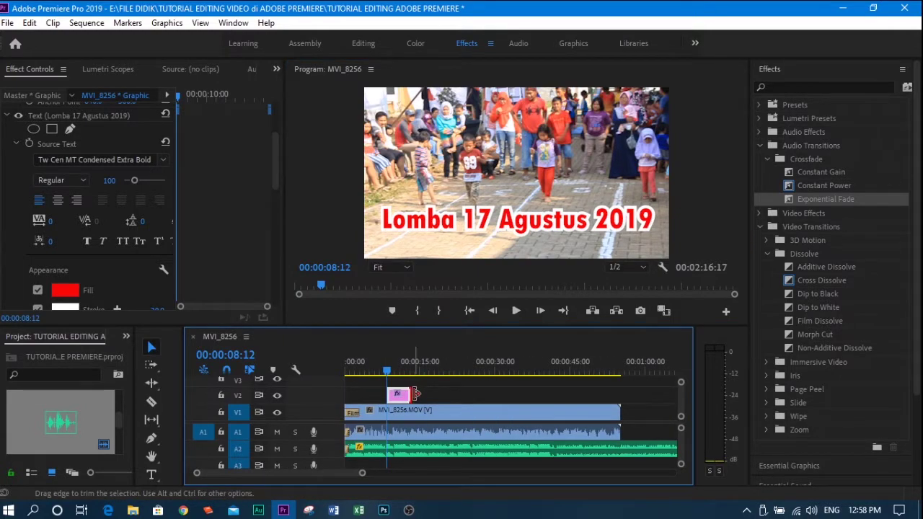
Shorten the title clip and move it to start at the playhead, about 3 seconds in
mouse_move(410, 395)
mouse_down()
mouse_move(619, 398)
mouse_move(441, 393)
mouse_up()
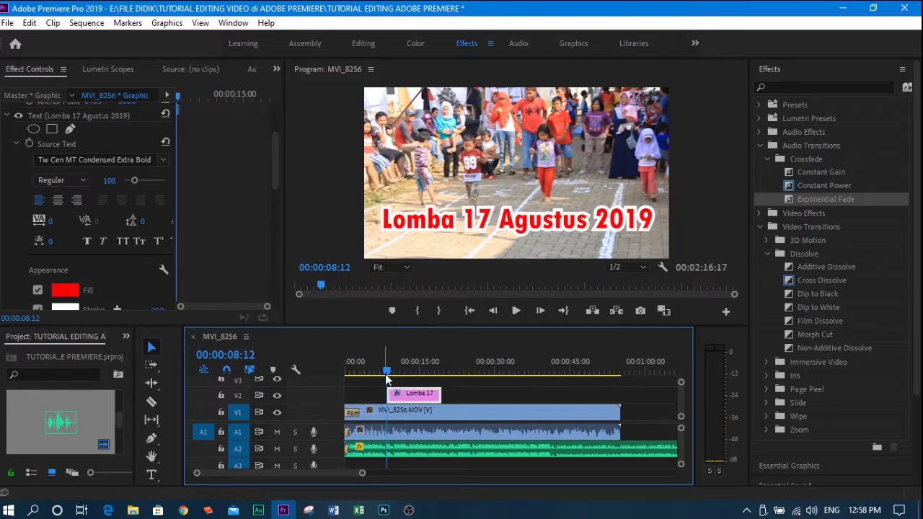
drag(365, 374, 362, 375)
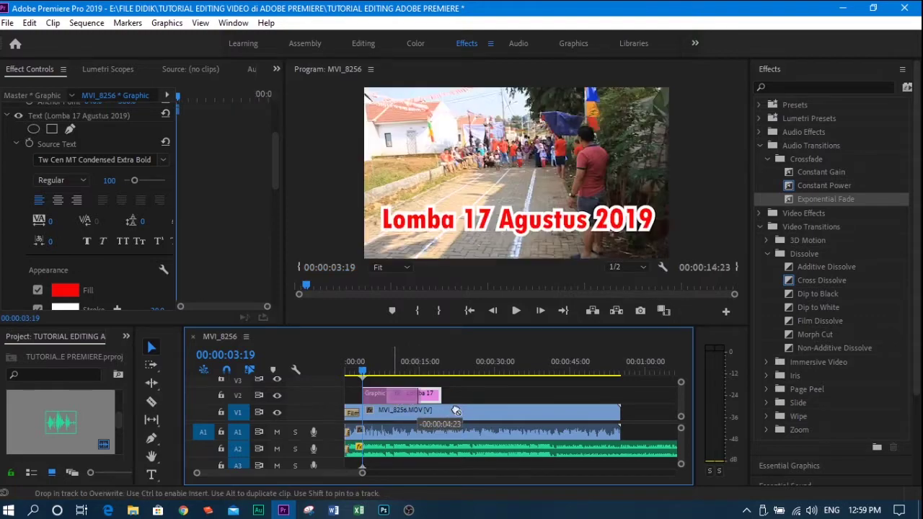
drag(417, 399, 393, 397)
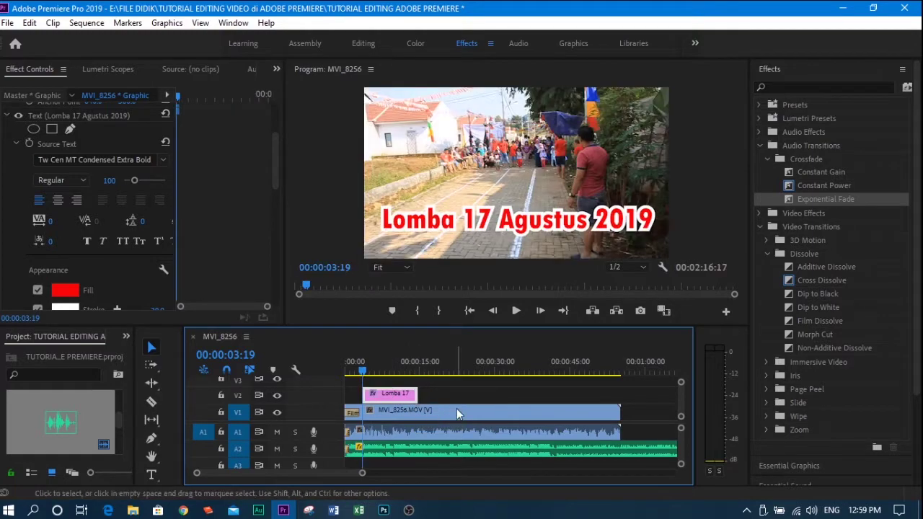
Add a Film Dissolve to the title's start and play the sequence to preview it
click(805, 321)
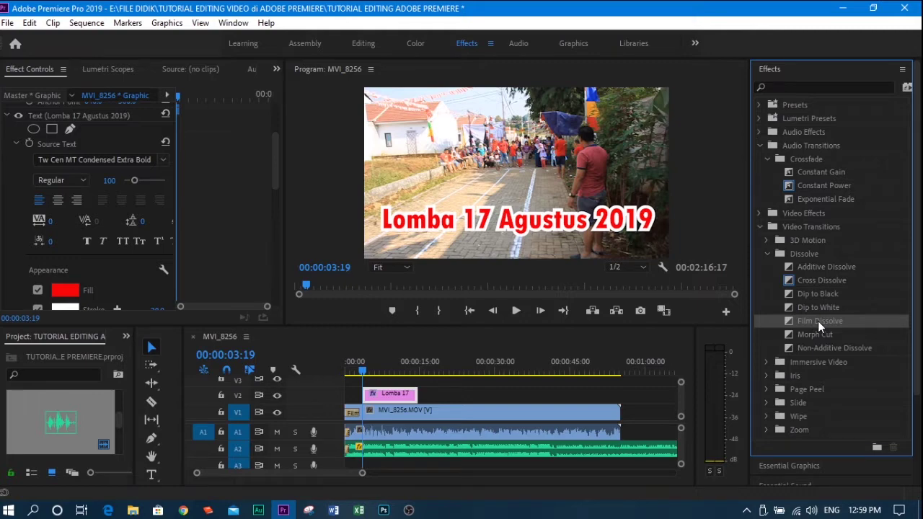
mouse_move(514, 353)
mouse_down()
mouse_move(371, 396)
mouse_move(319, 372)
mouse_up()
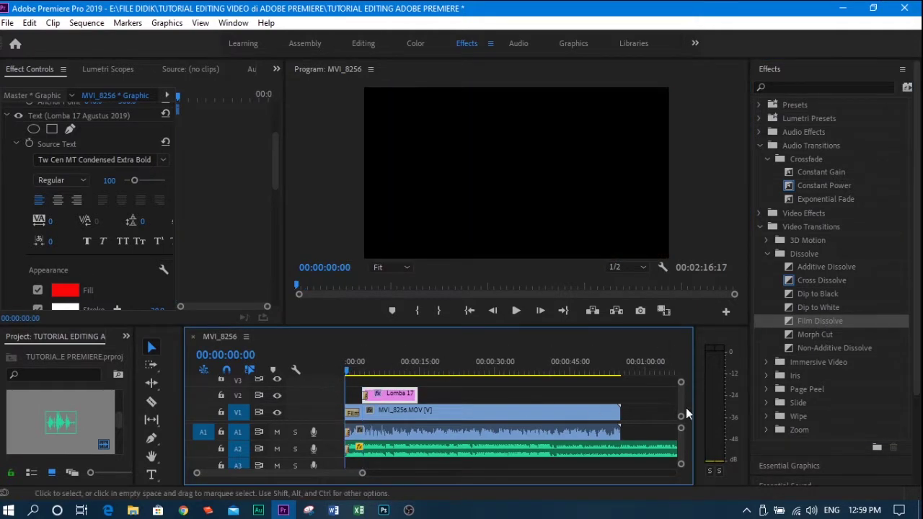
key(space)
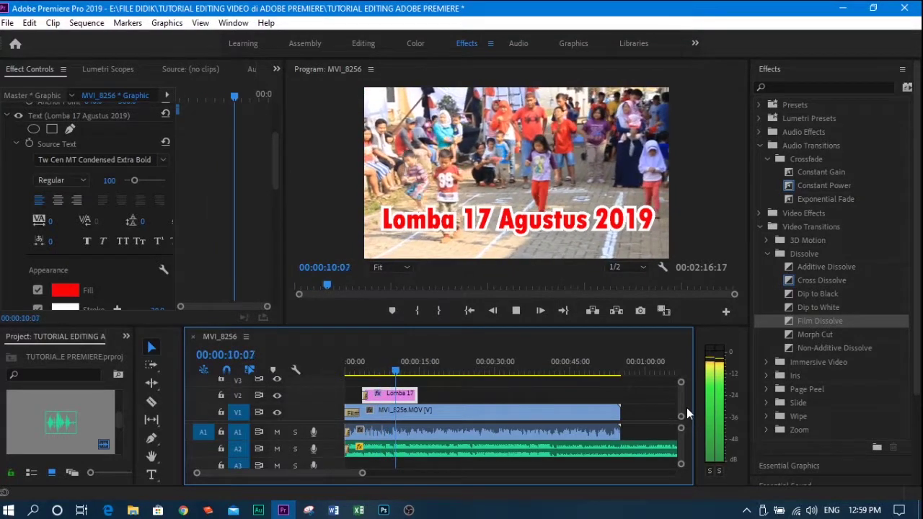
Add a Film Dissolve at the title clip's end, preview the fade-out, and bring up Word
key(space)
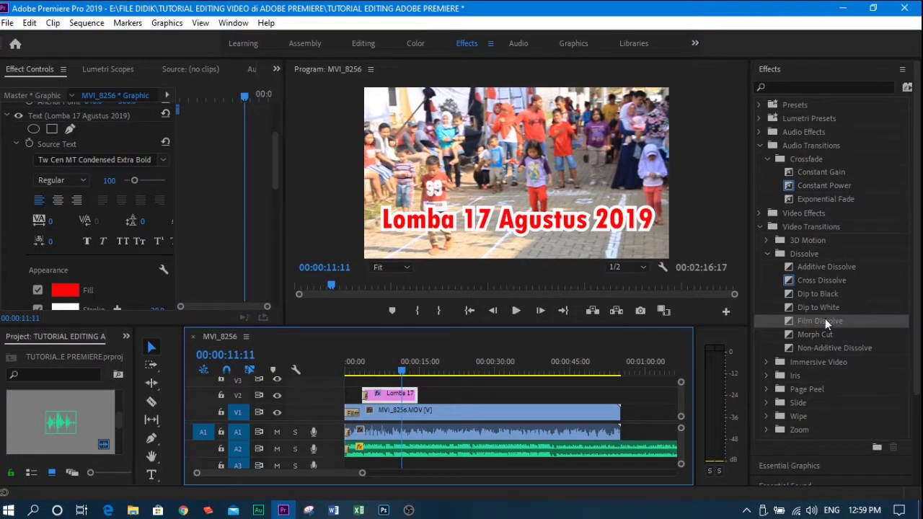
mouse_move(820, 321)
mouse_down()
mouse_move(445, 383)
mouse_move(418, 397)
mouse_up()
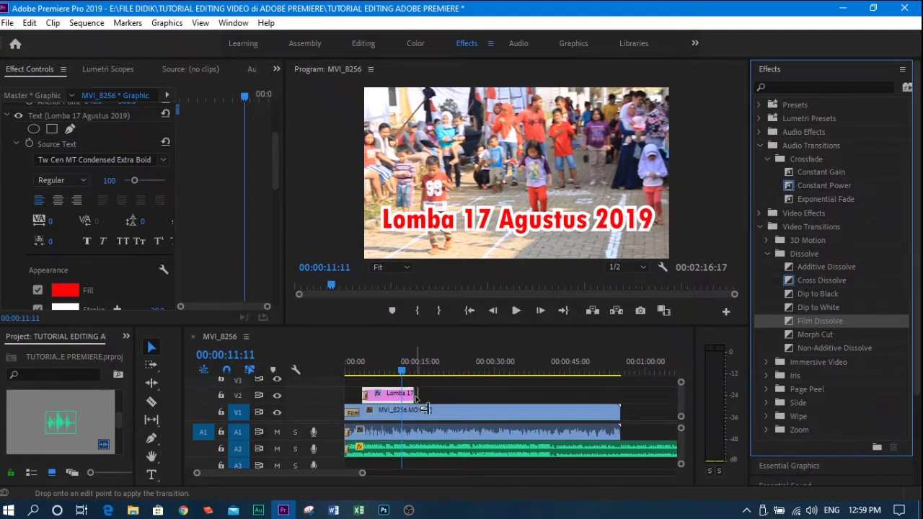
key(space)
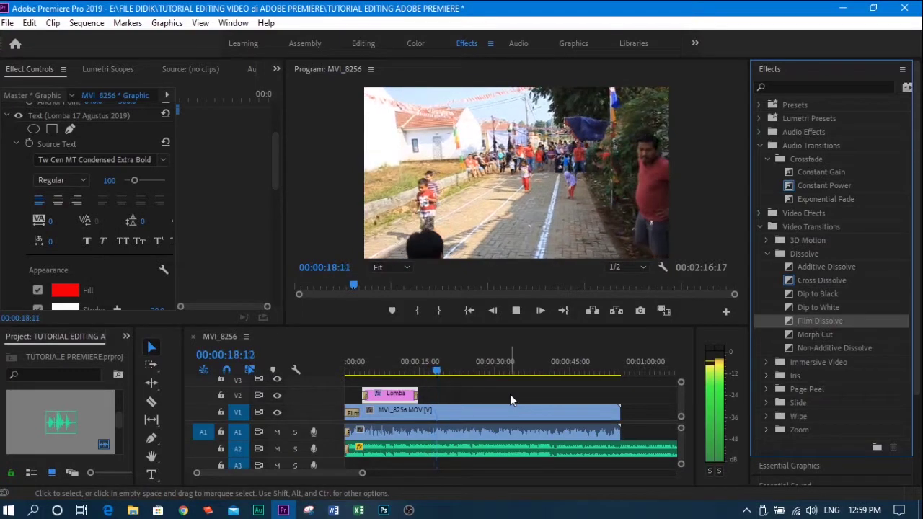
key(space)
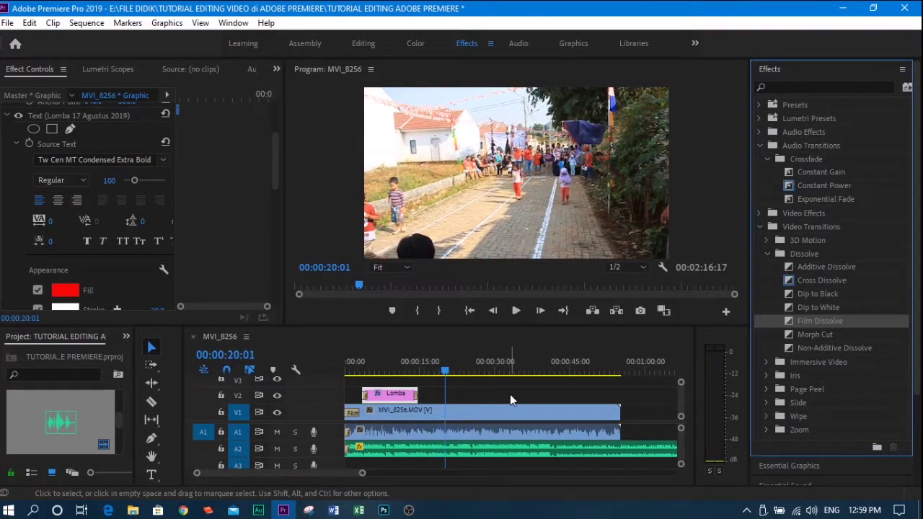
click(334, 510)
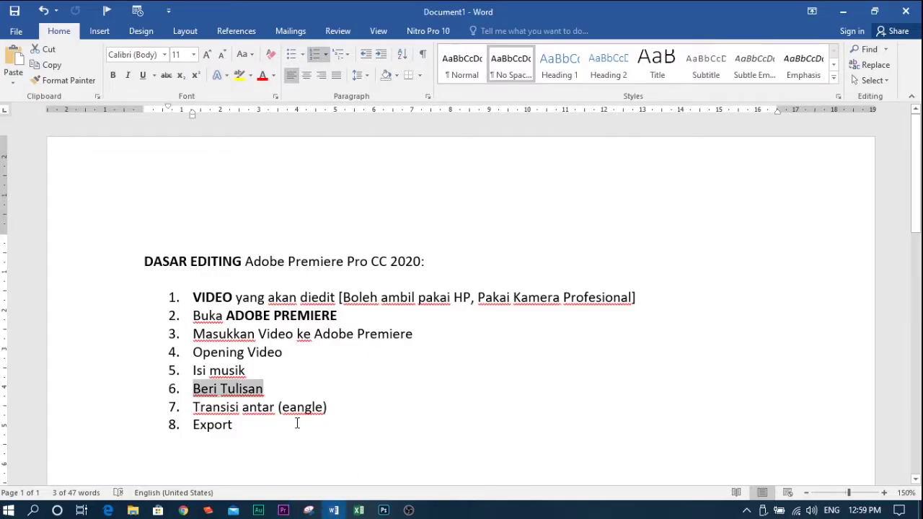
Mark the transitions step in the Word checklist and add a Film Dissolve at the main video's start
drag(194, 408, 345, 410)
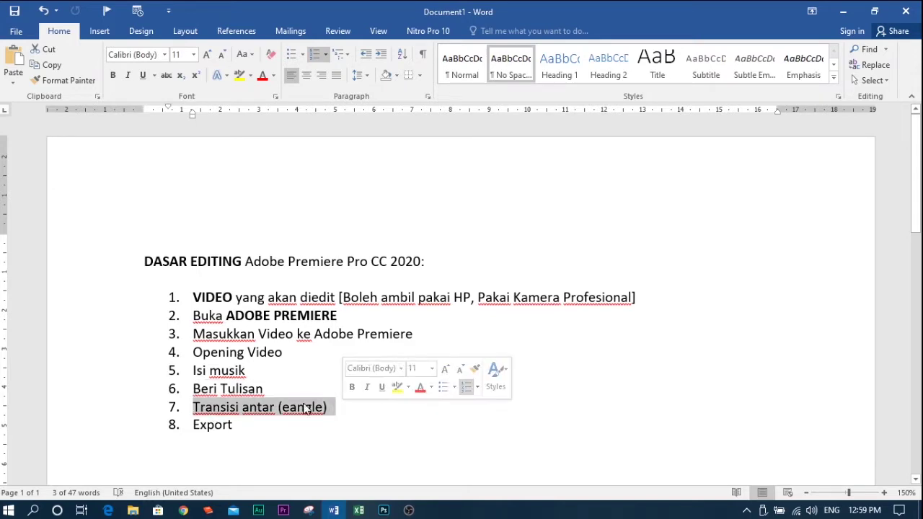
click(336, 510)
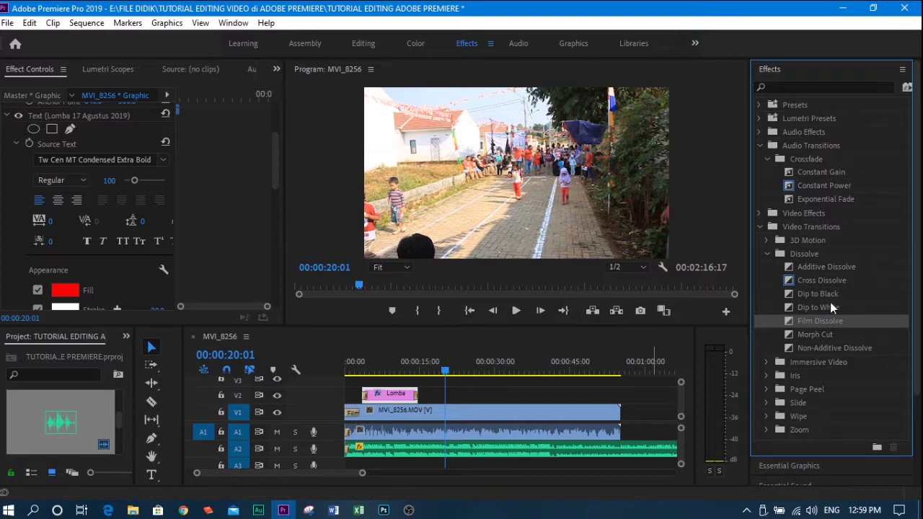
drag(820, 321, 353, 412)
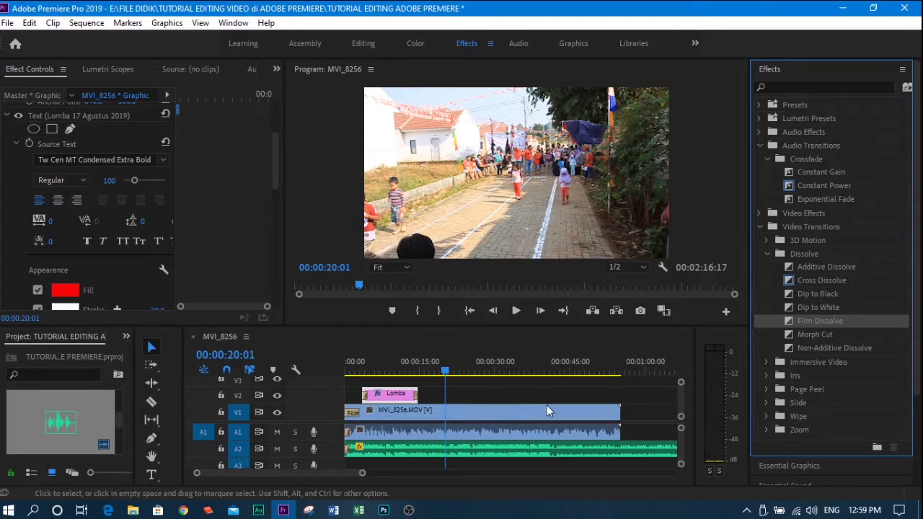
Highlight Export as the final checklist step in Word, then return to Premiere Pro
click(286, 511)
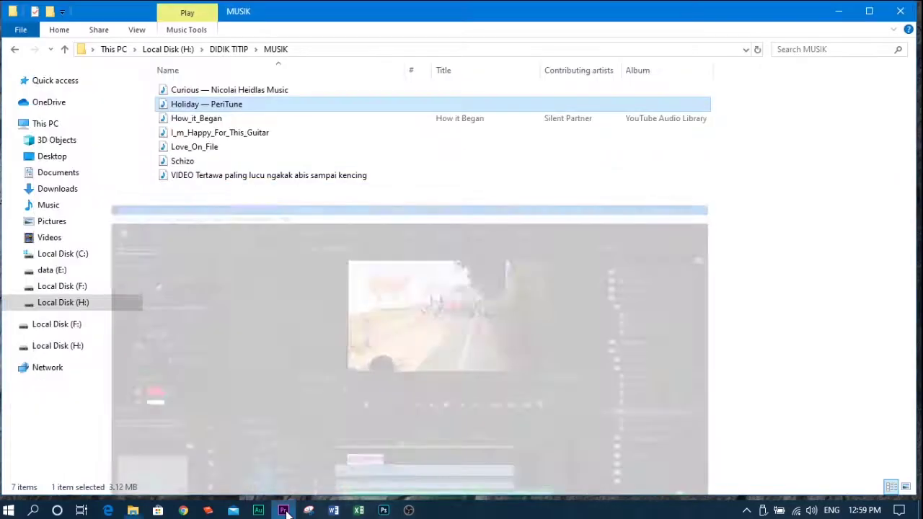
click(286, 511)
click(333, 510)
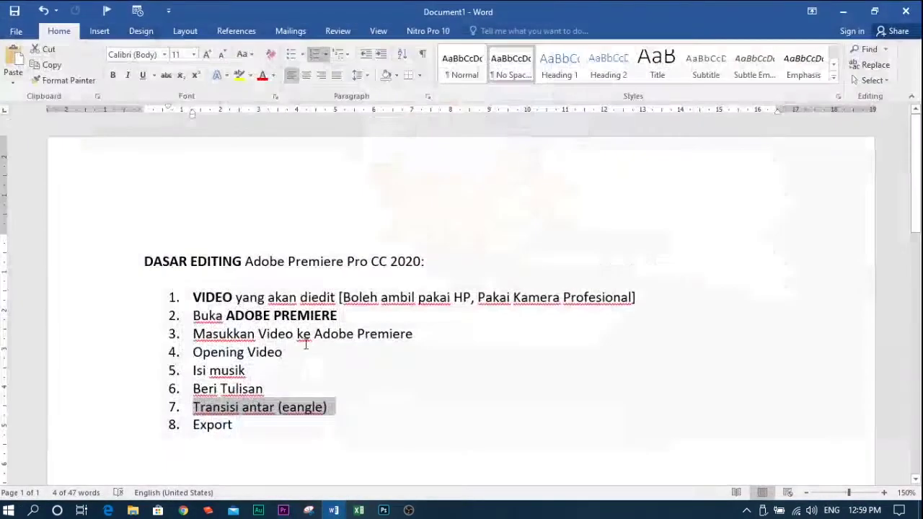
drag(191, 425, 235, 425)
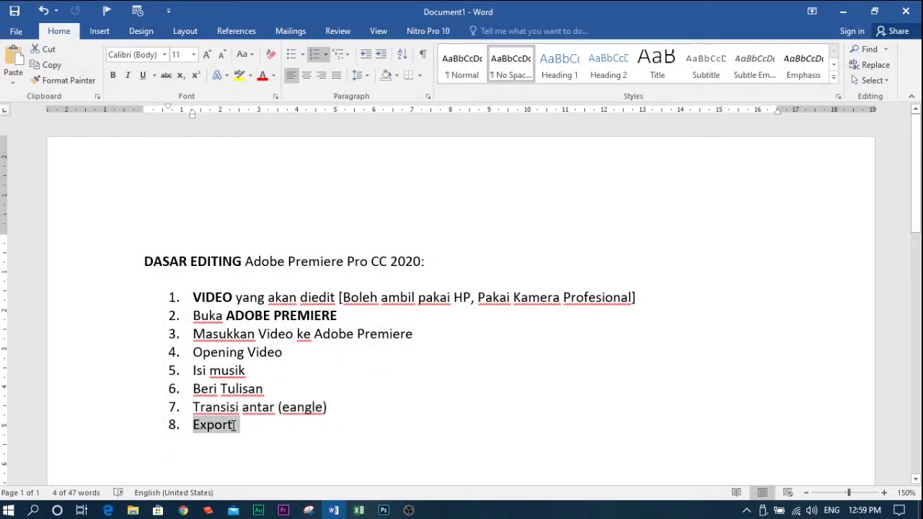
click(284, 511)
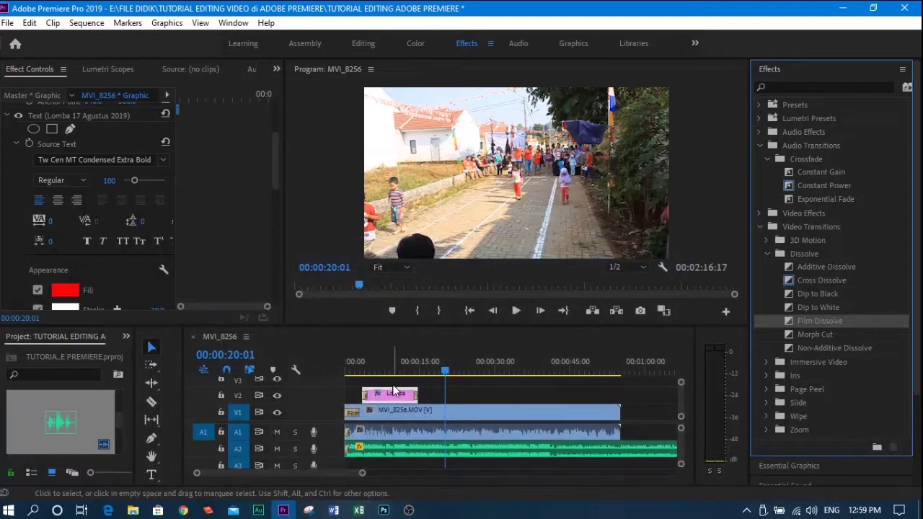
Open Export Settings for MVI_8256, set to H.264 with output MVI_8256.mp4
click(8, 23)
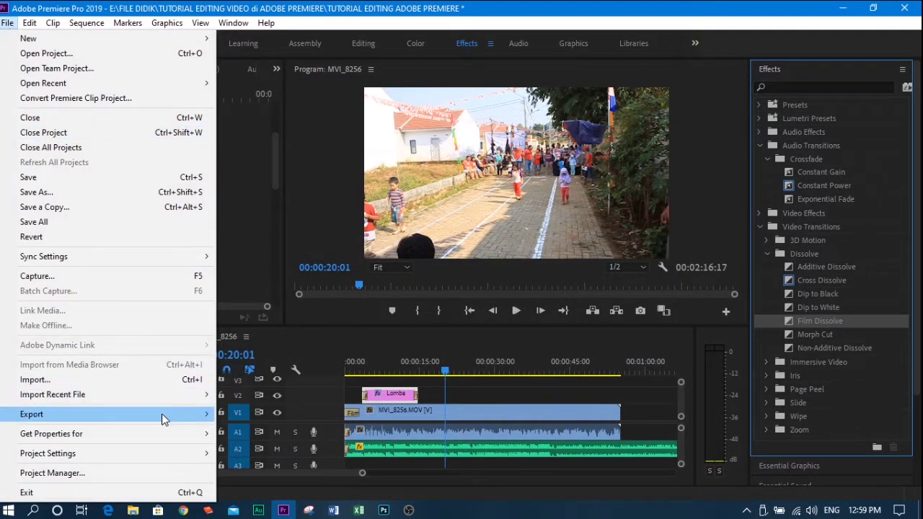
mouse_move(164, 420)
click(276, 250)
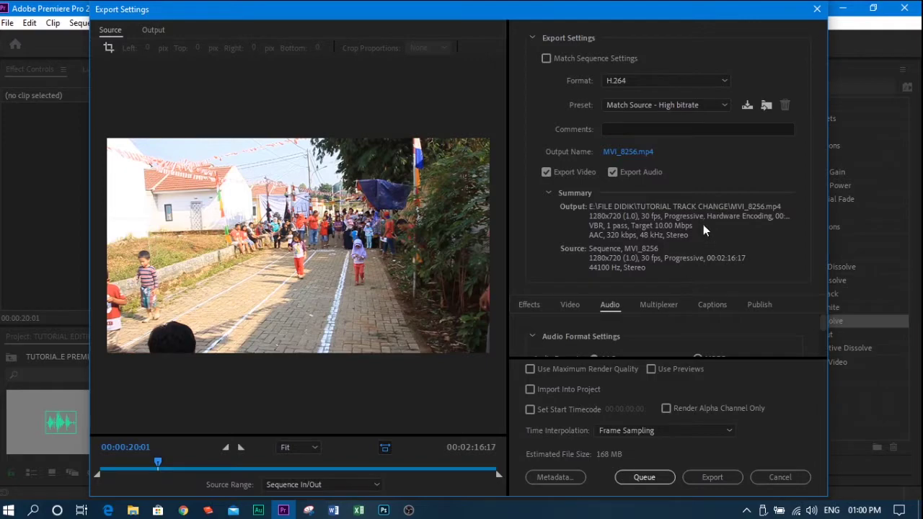
Show the Video tab's Bitrate Settings, at Match Source – High bitrate
click(565, 305)
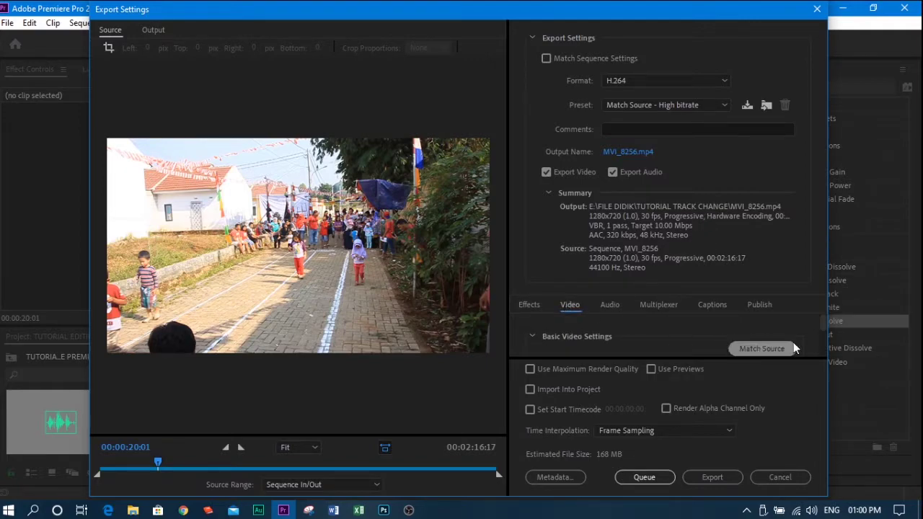
scroll(815, 333, down, 2)
scroll(815, 333, down, 2)
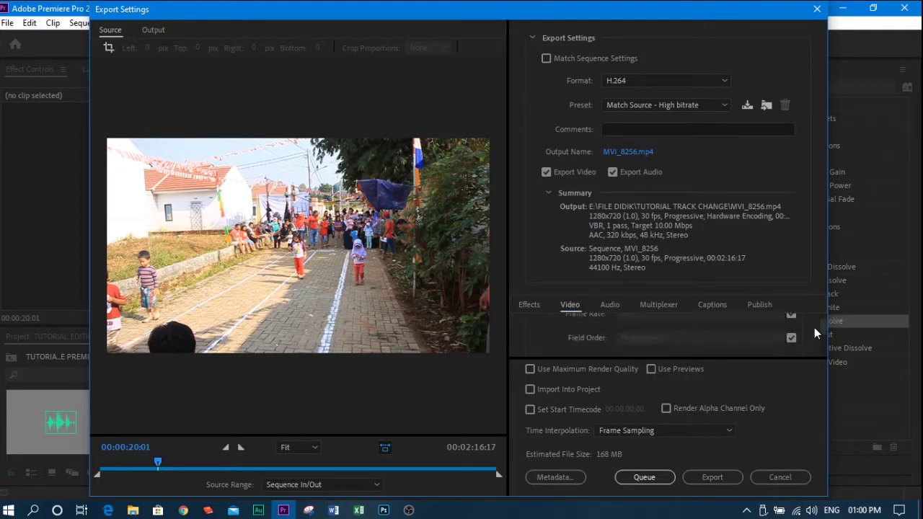
scroll(815, 332, down, 2)
scroll(815, 330, down, 2)
scroll(816, 330, down, 2)
scroll(815, 331, down, 2)
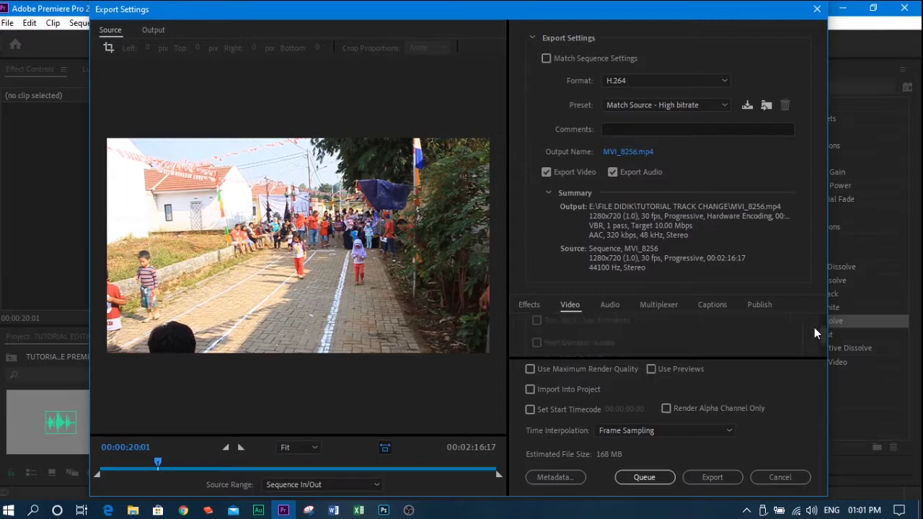
scroll(815, 331, down, 2)
scroll(815, 332, down, 2)
scroll(815, 333, up, 1)
scroll(814, 333, up, 1)
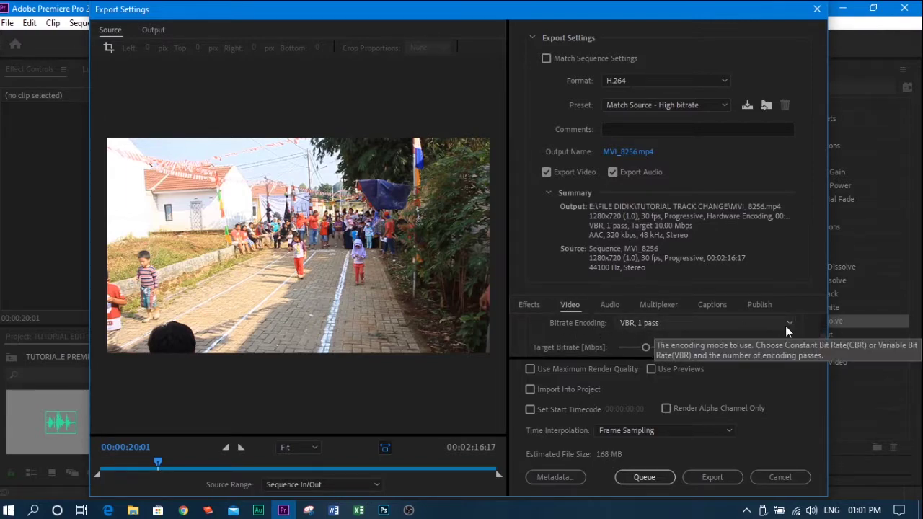
Switch video bitrate encoding to CBR and set the AAC audio bitrate to 320 kbps
click(786, 323)
click(731, 339)
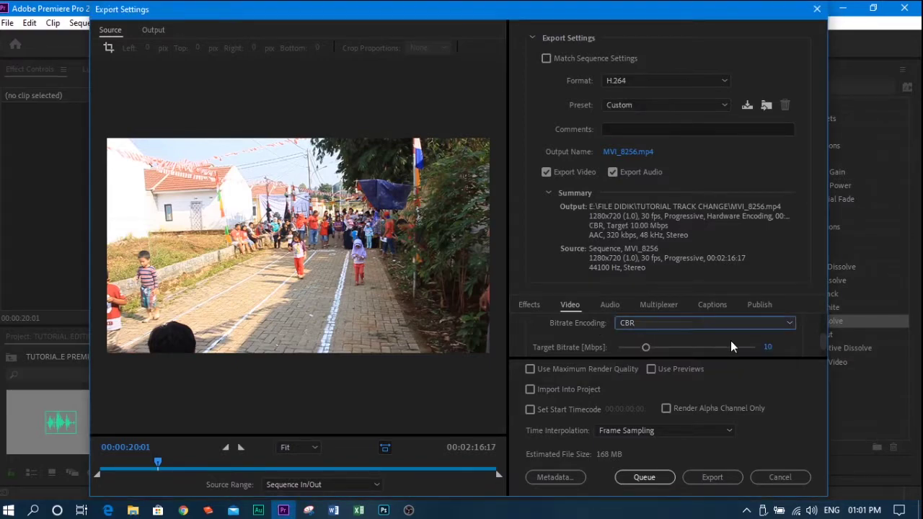
click(611, 306)
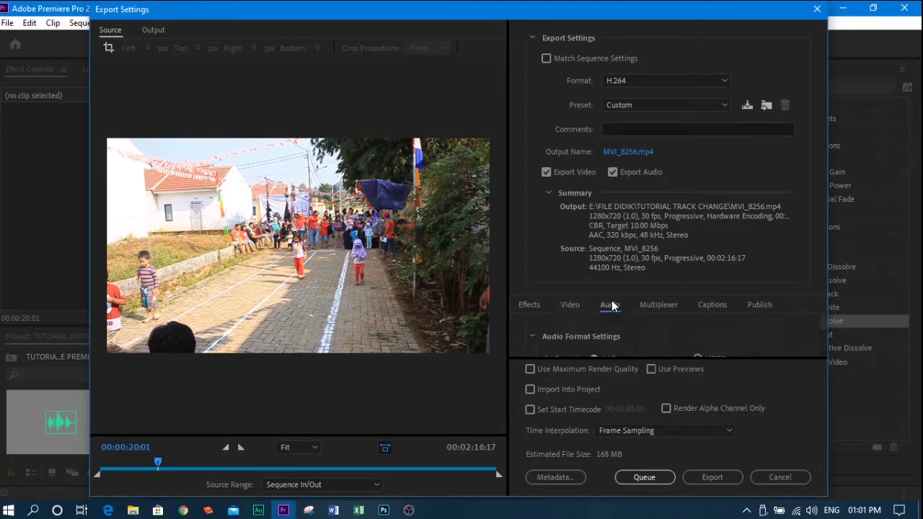
scroll(807, 329, down, 2)
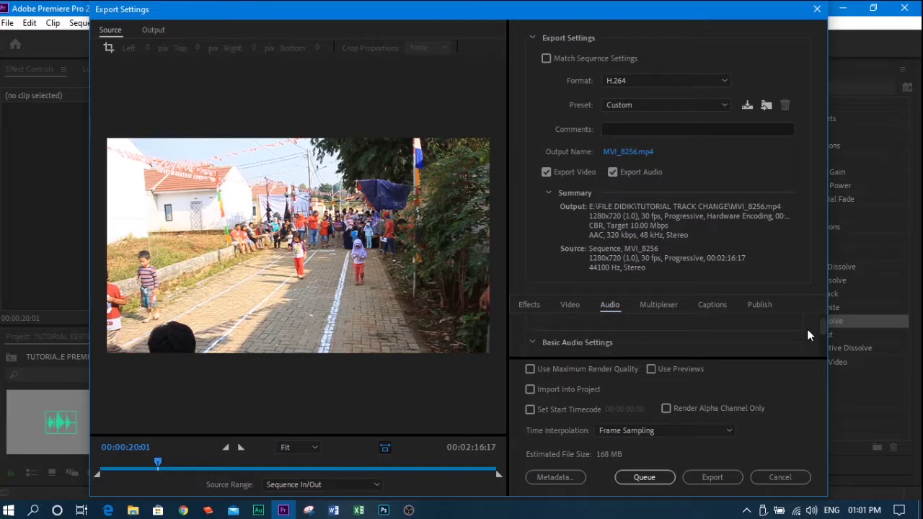
scroll(807, 329, up, 1)
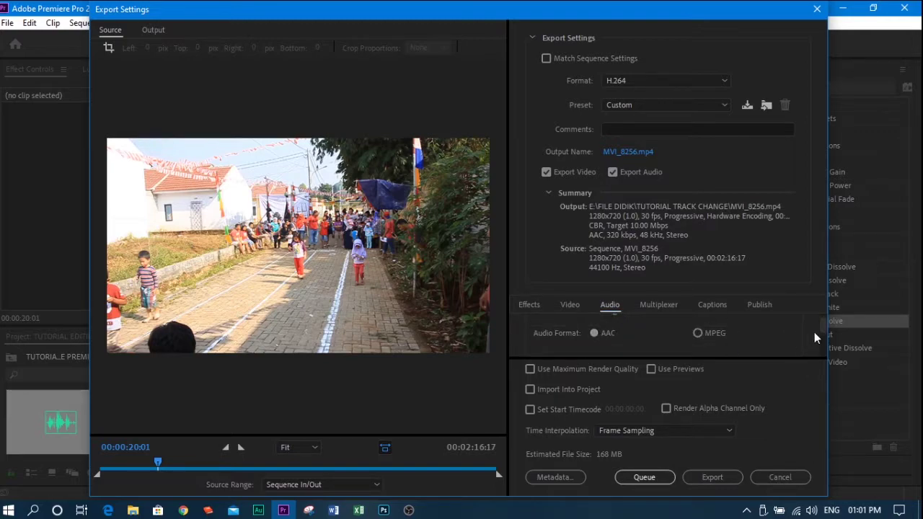
scroll(814, 332, down, 1)
scroll(815, 332, down, 1)
scroll(815, 332, down, 1)
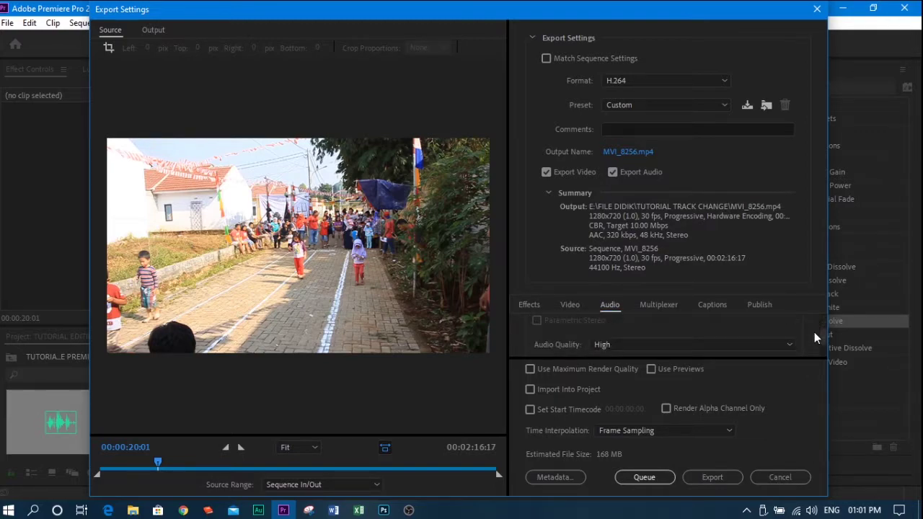
scroll(815, 332, down, 1)
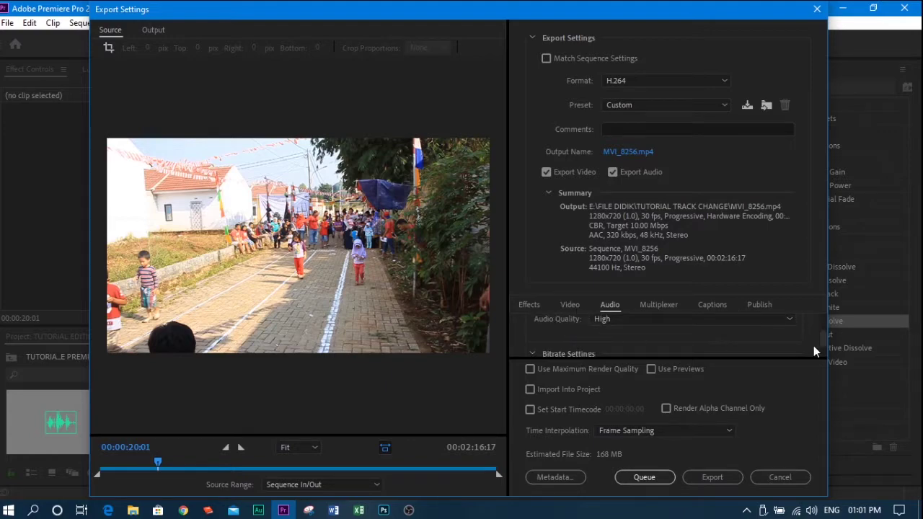
scroll(811, 339, down, 1)
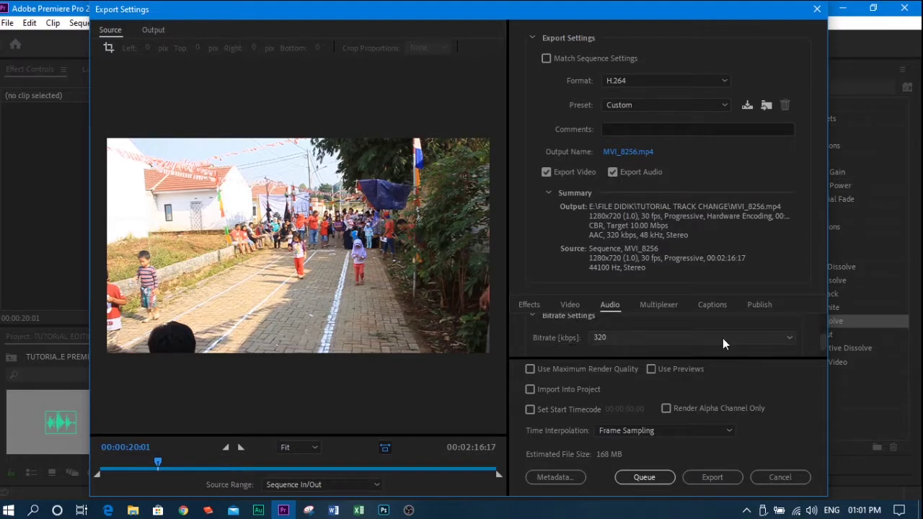
click(789, 338)
click(623, 324)
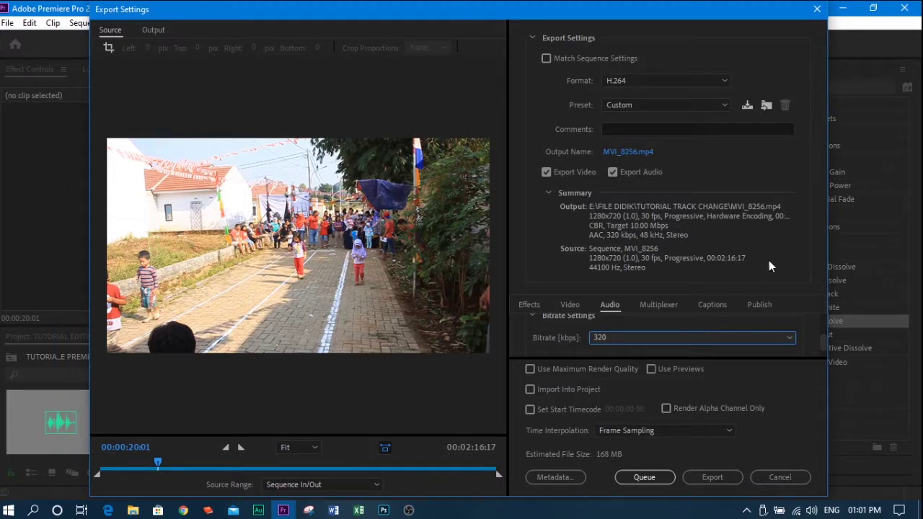
Leave the export format on H.264 and bring up Save As for the output file
click(726, 81)
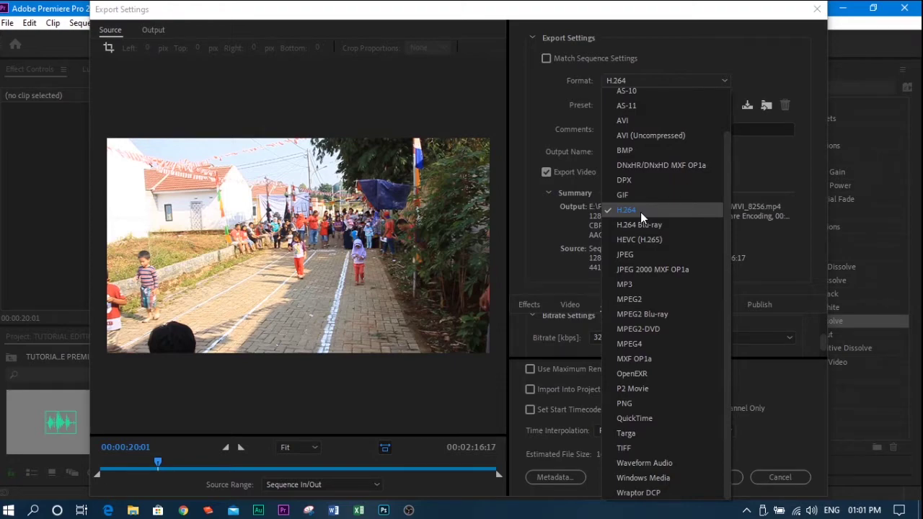
click(750, 71)
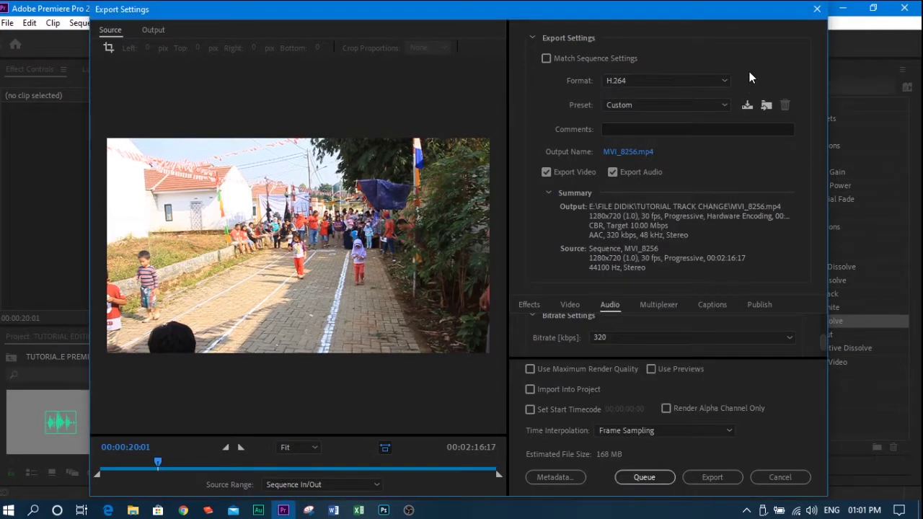
click(620, 155)
Save the export as 'Editing Video Adobe Premiere' in the tutorial project folder
double_click(301, 215)
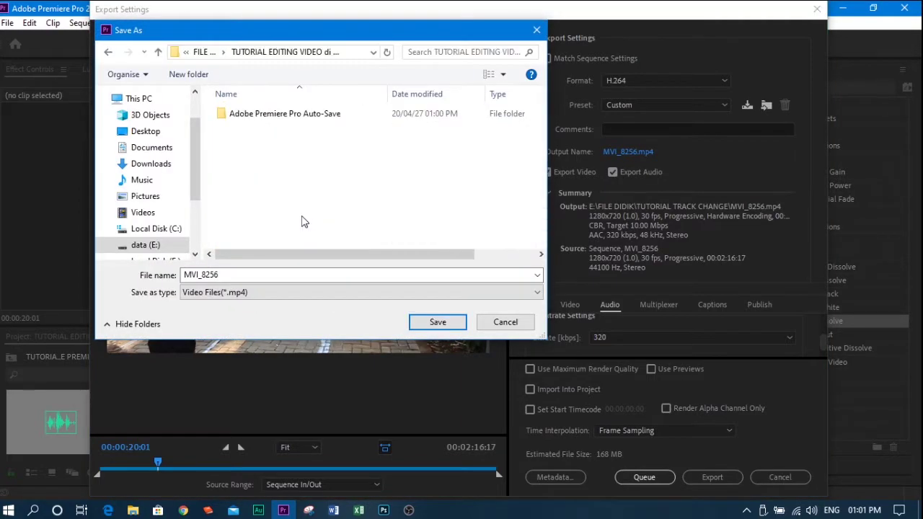
click(226, 277)
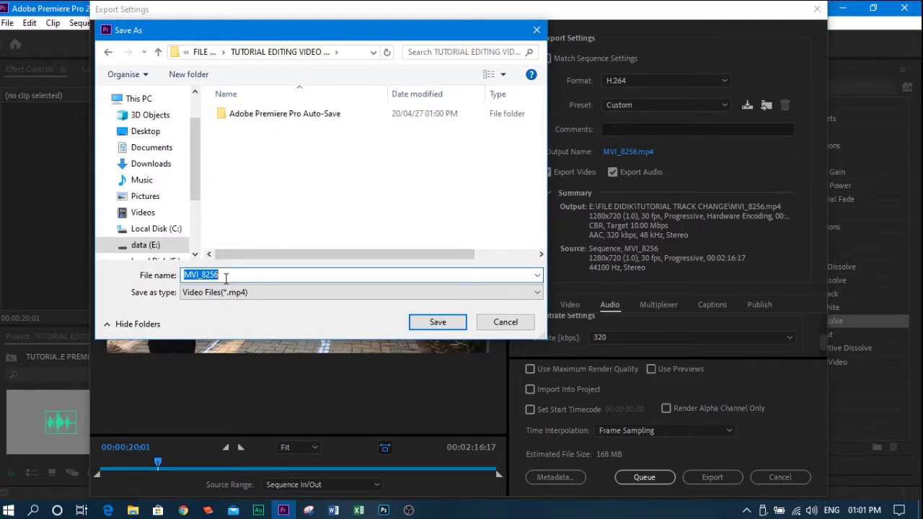
text(Editin)
text(g Video)
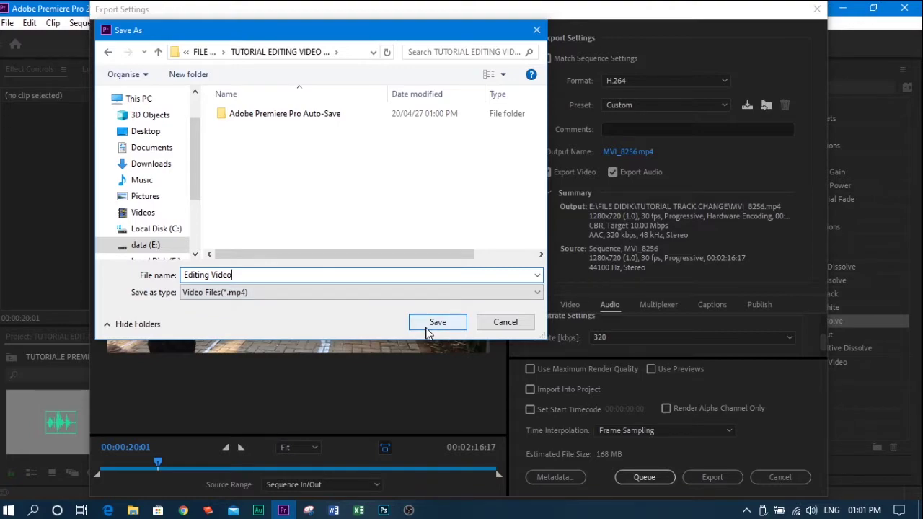
text( Adobe)
text( Premiere)
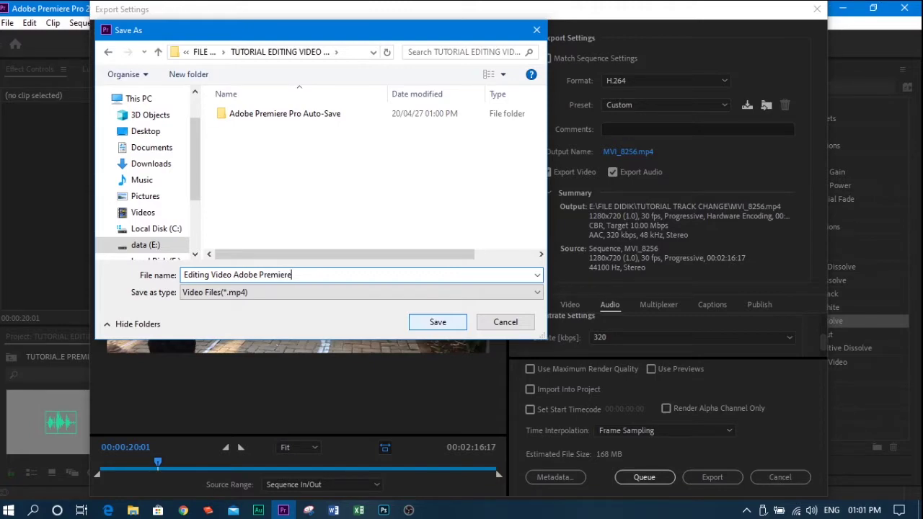
click(424, 327)
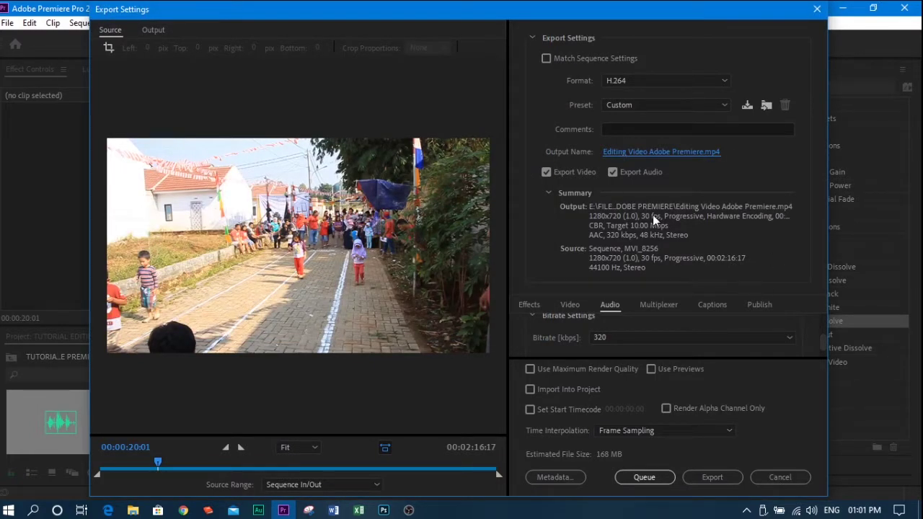
Export the sequence to Editing Video Adobe Premiere.mp4, moving the encoding progress window aside
click(705, 480)
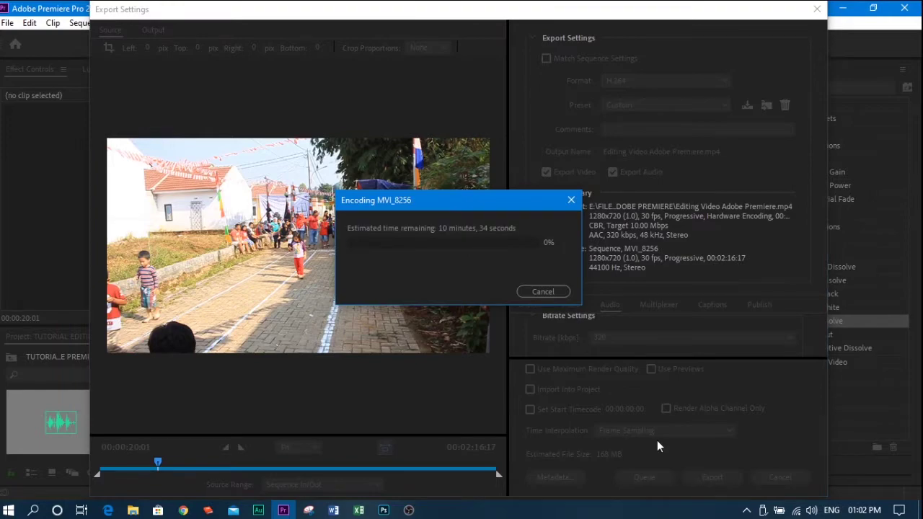
drag(495, 201, 358, 196)
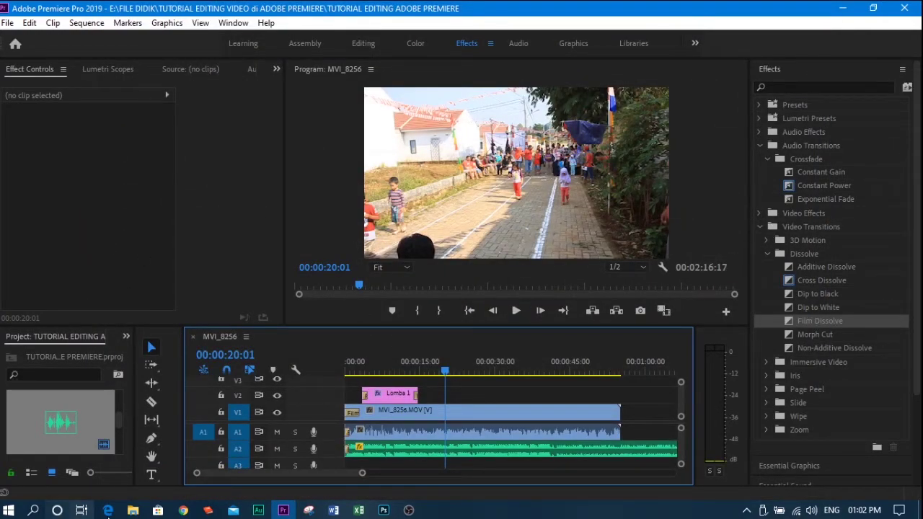
Open the tutorial editing video folder in File Explorer and play the exported Editing Video Adobe Premiere MP4
click(133, 510)
double_click(273, 393)
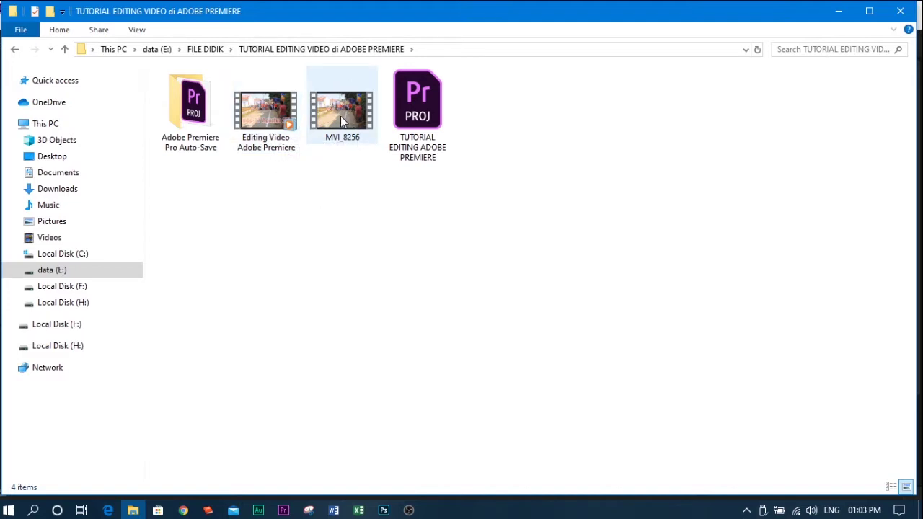
double_click(264, 127)
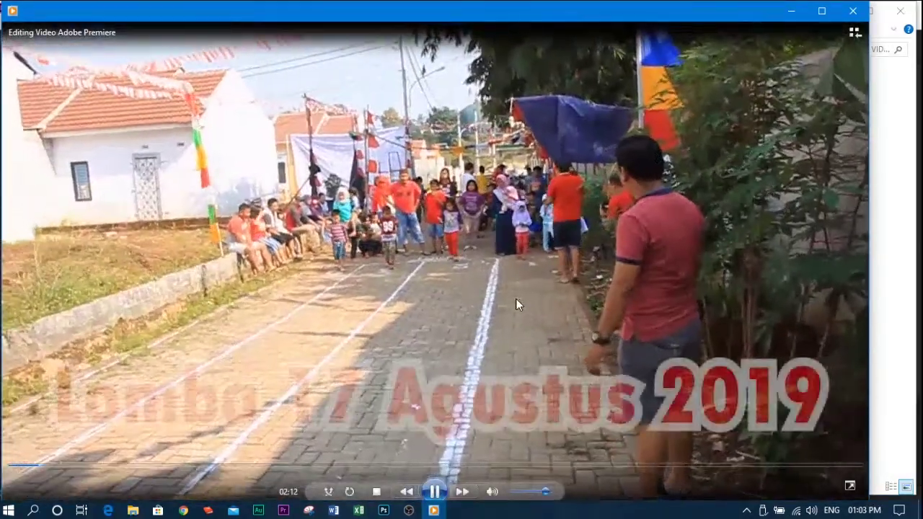
Watch the exported video with its red 'Lomba 17 Agustus 2019' title full screen
double_click(516, 306)
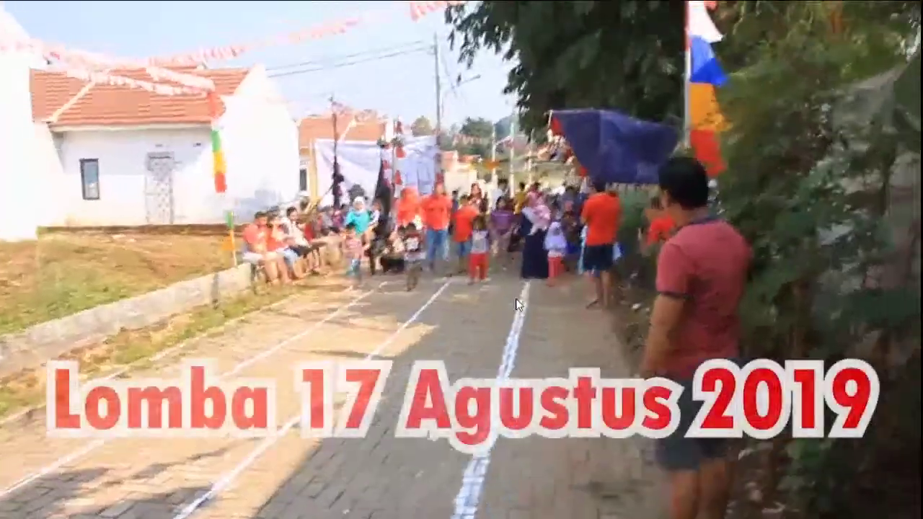